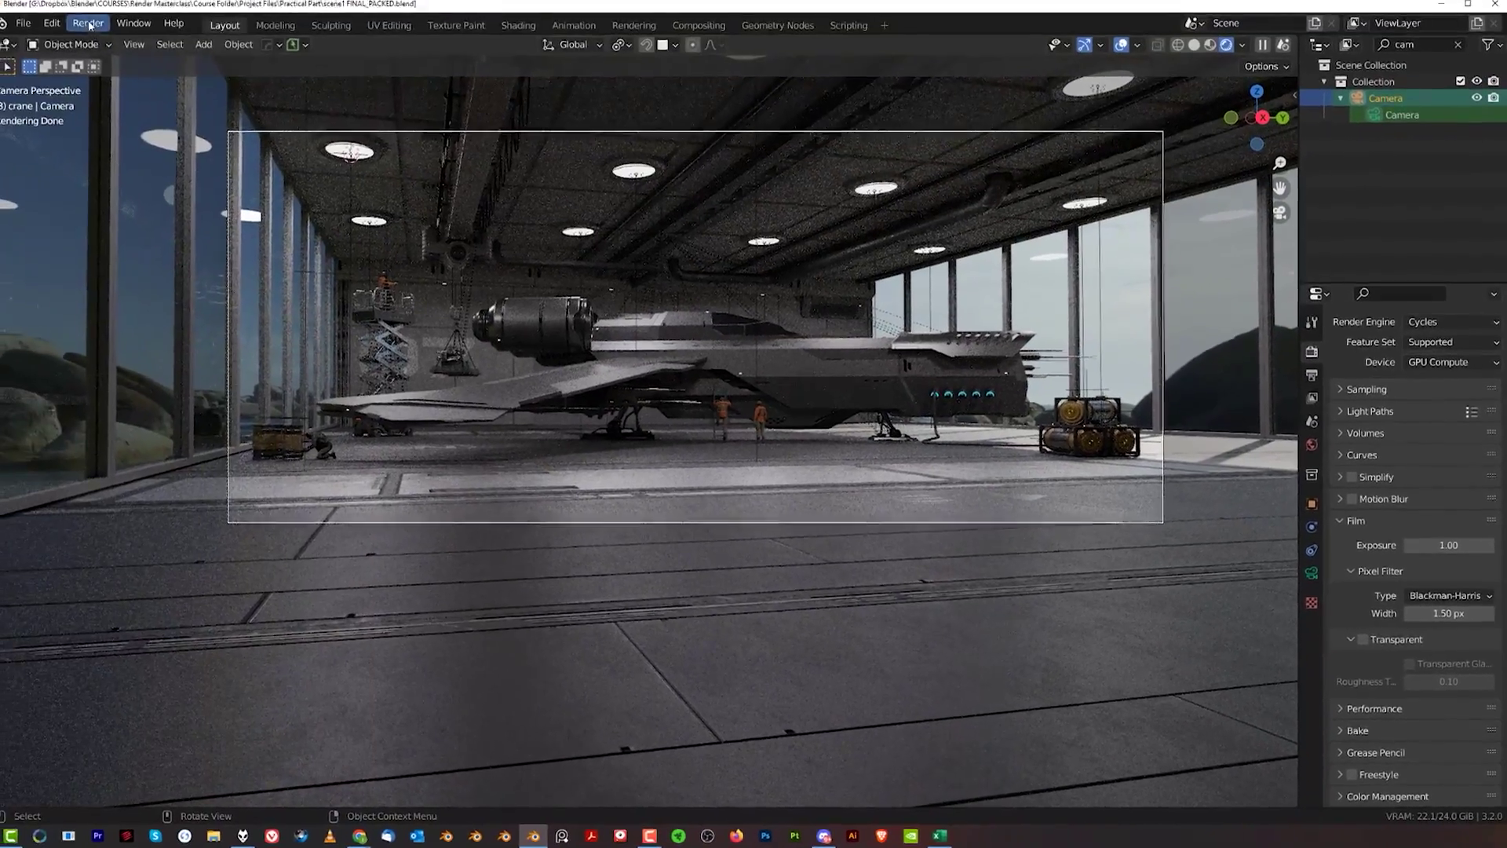
pyautogui.click(97, 28)
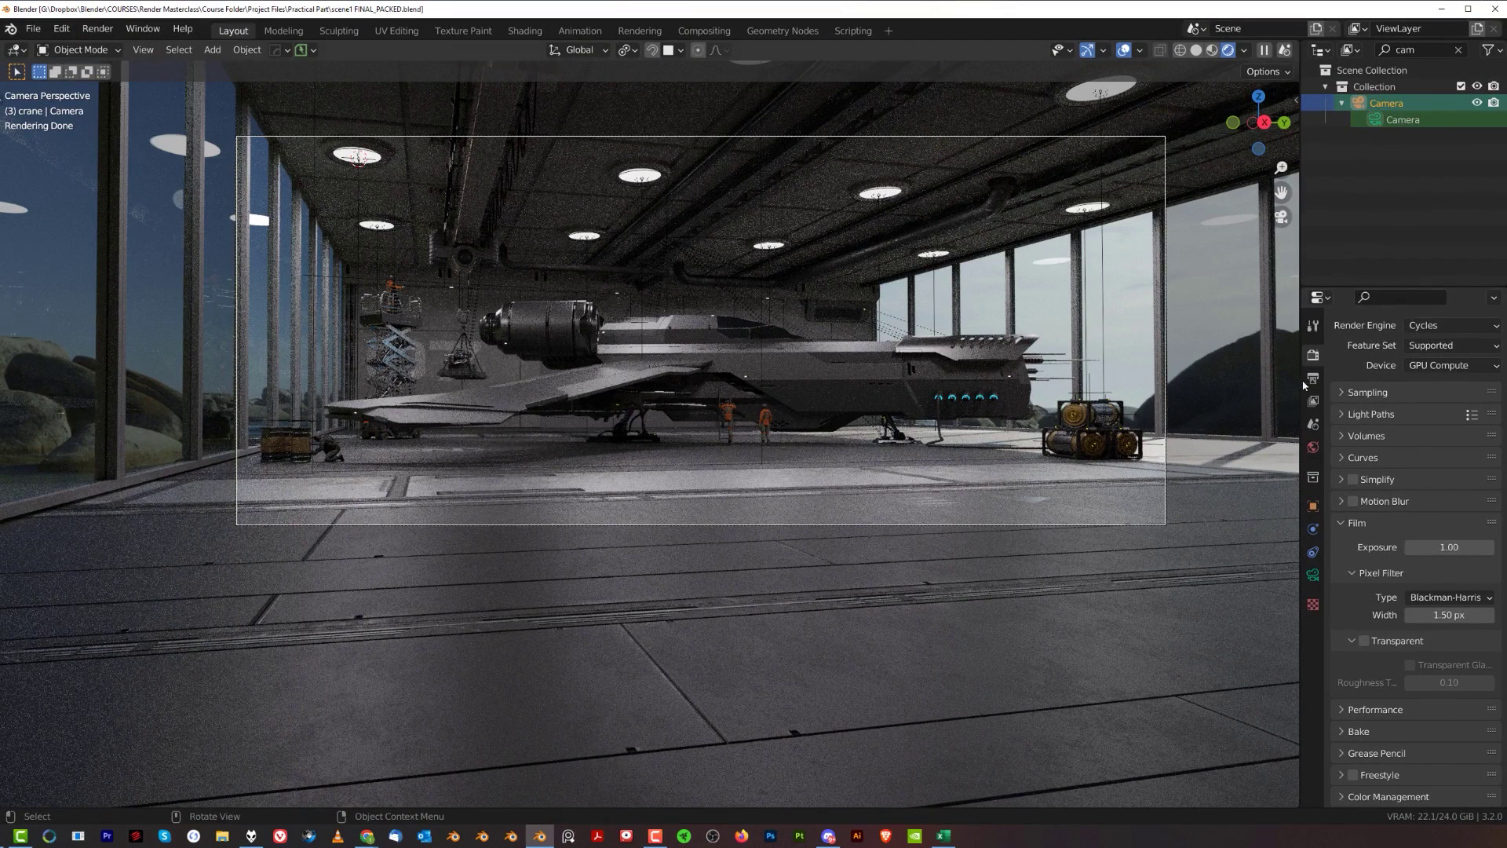
pyautogui.rightClick(1267, 818)
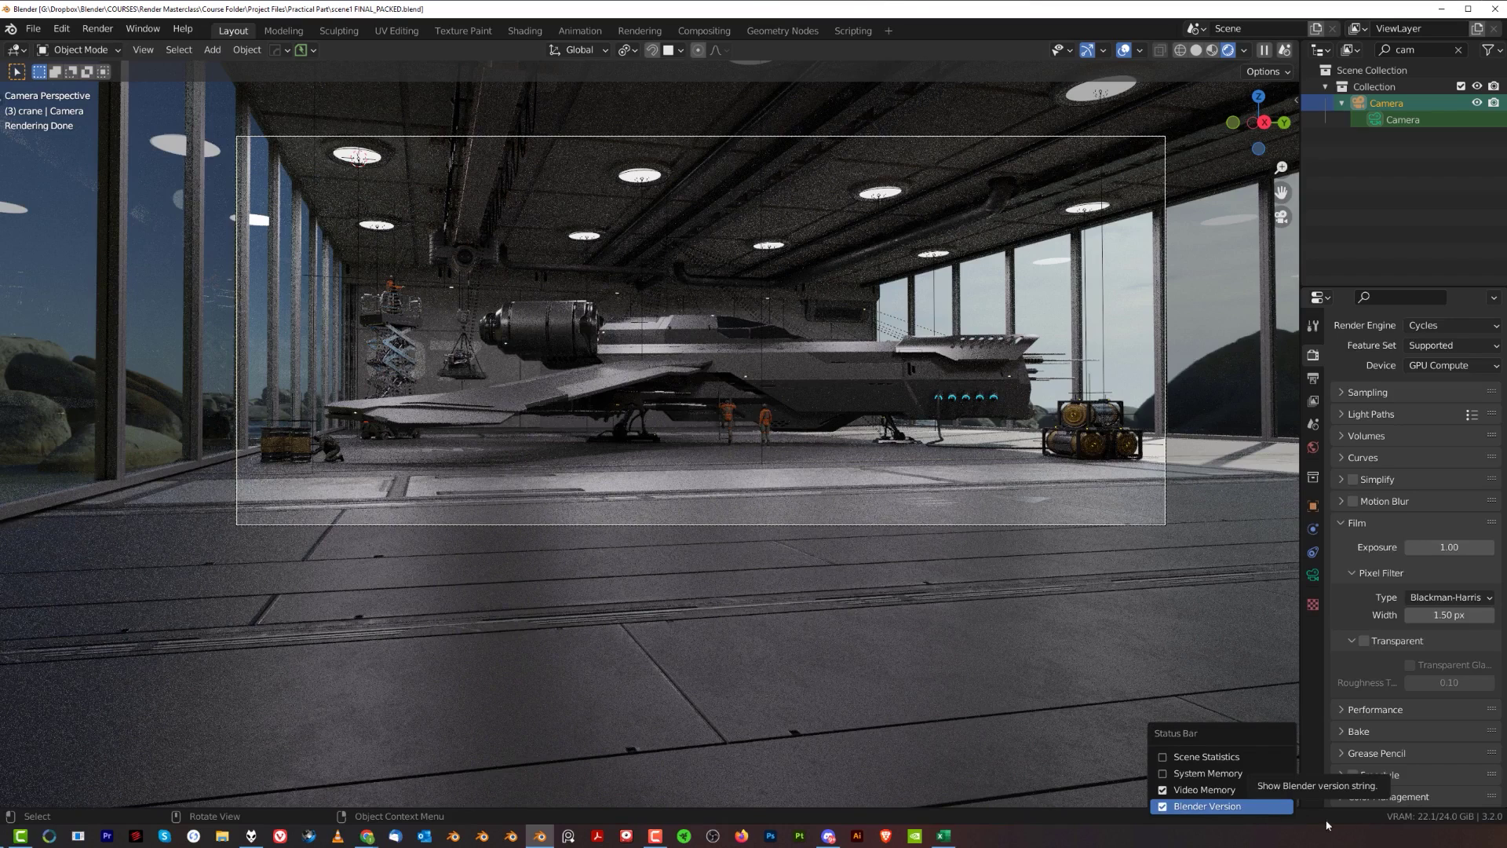
pyautogui.click(1291, 806)
pyautogui.rightClick(1275, 818)
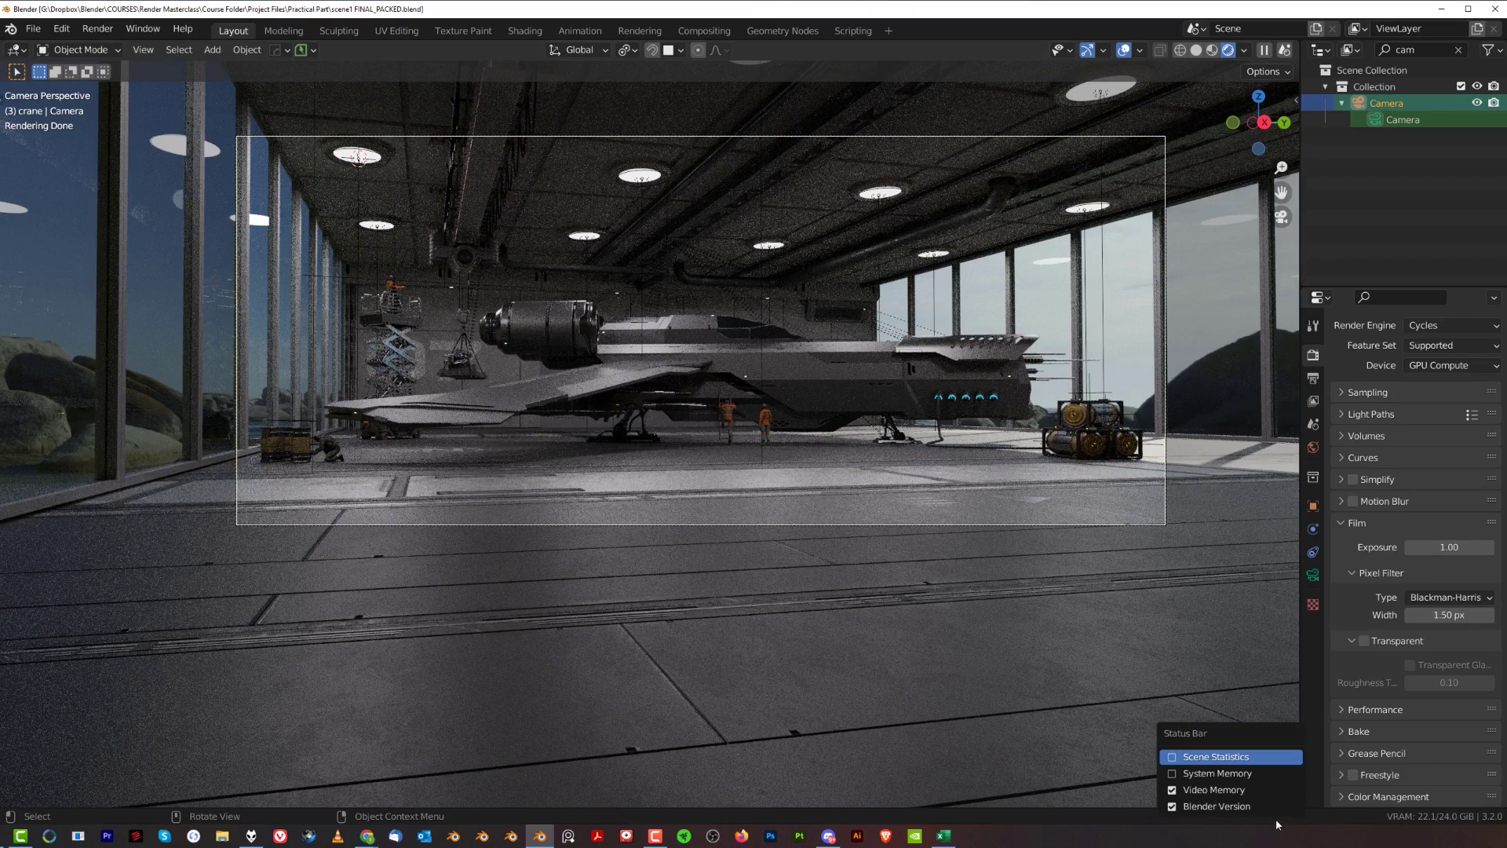
pyautogui.click(1252, 797)
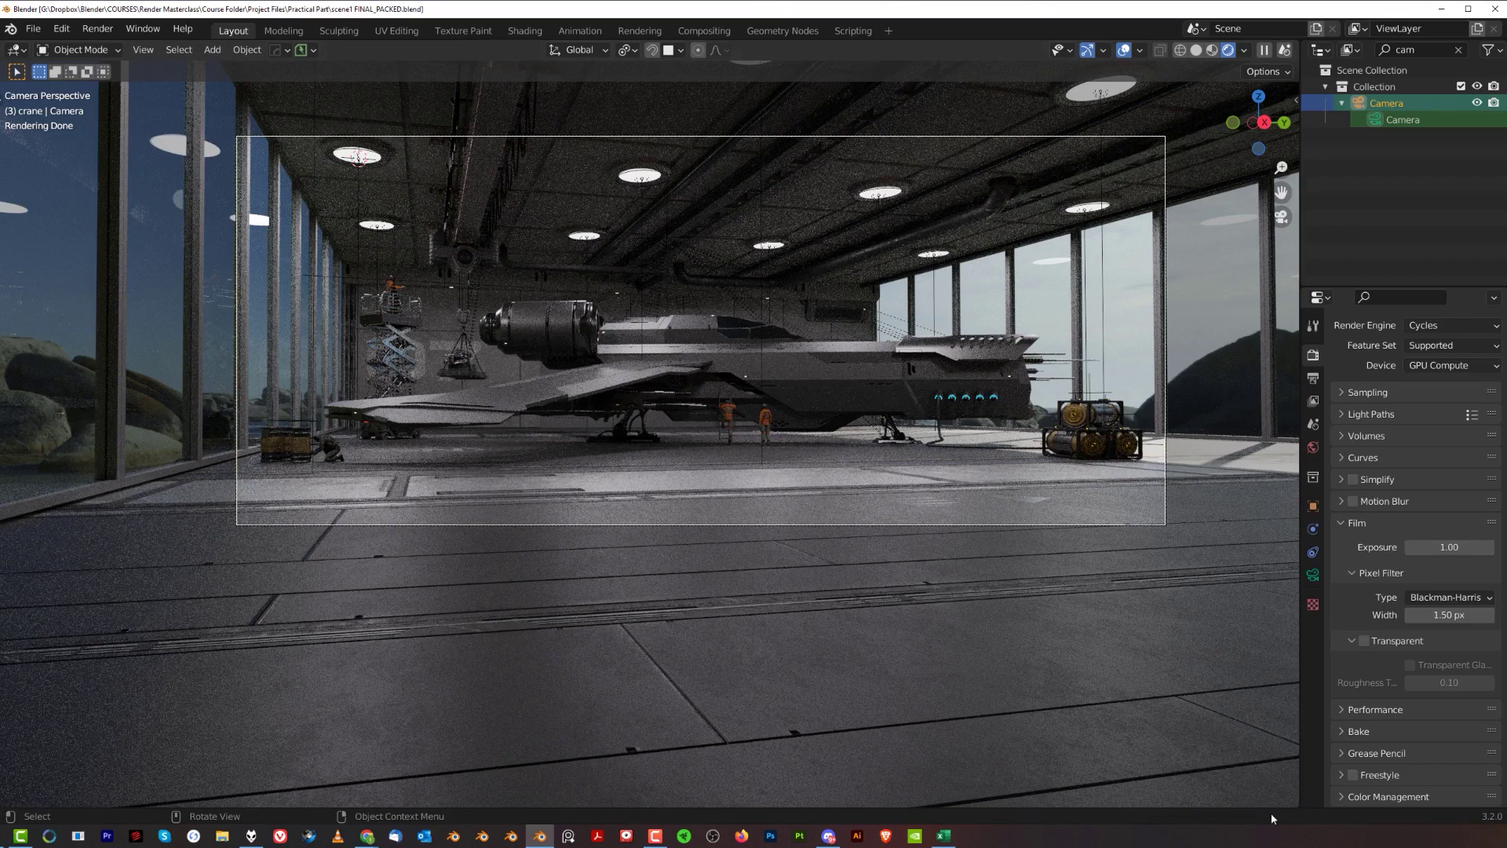
pyautogui.rightClick(1270, 813)
pyautogui.click(1265, 811)
# - Switch the hangar viewport from rendered to Solid shading with the Z pie
pyautogui.press('z')
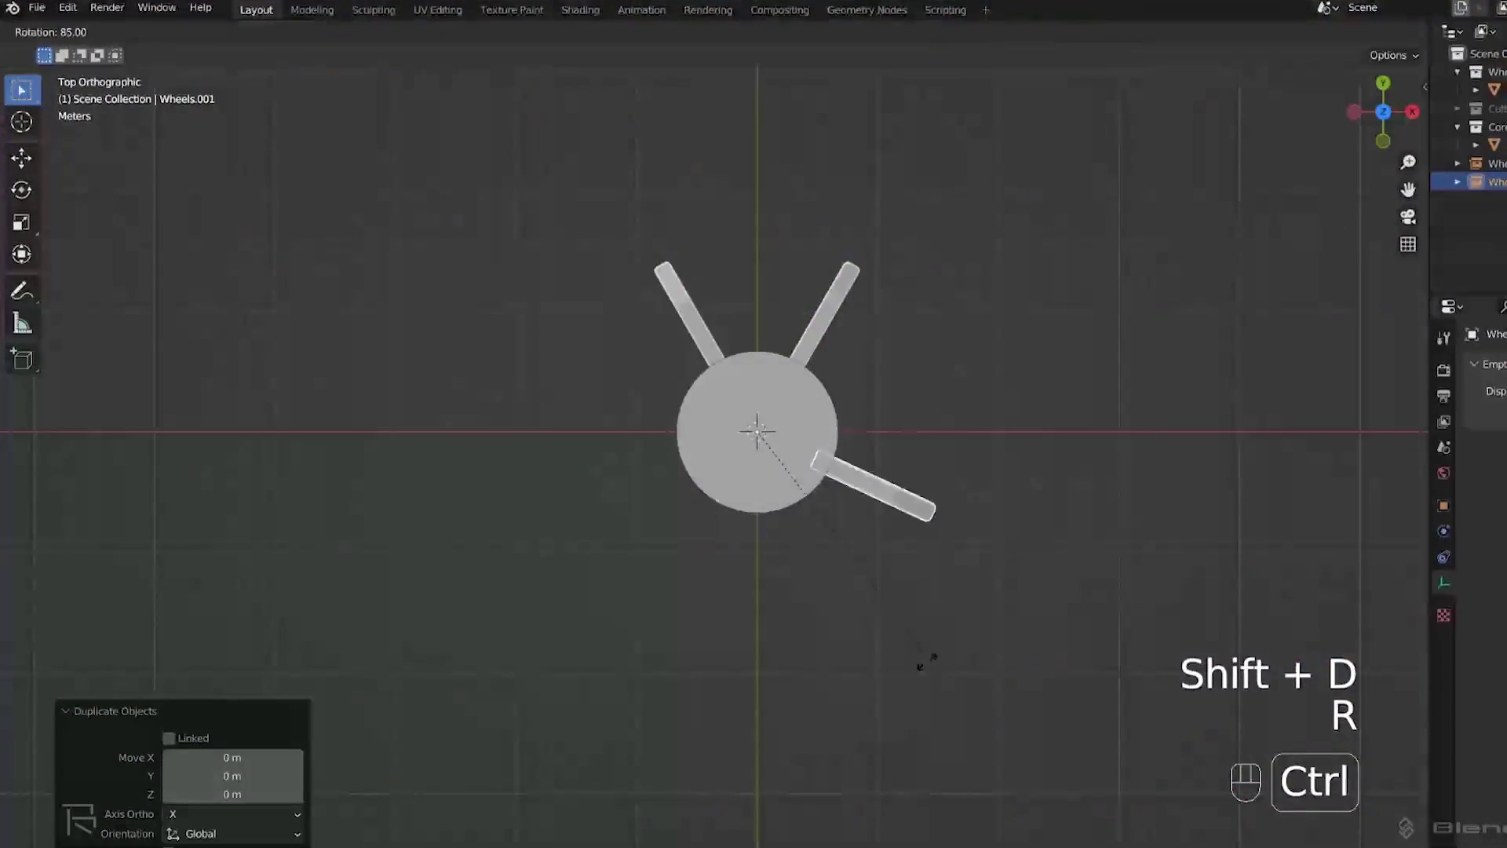
pyautogui.click(769, 659)
pyautogui.hotkey('shift', 'd')
pyautogui.rightClick(1089, 339)
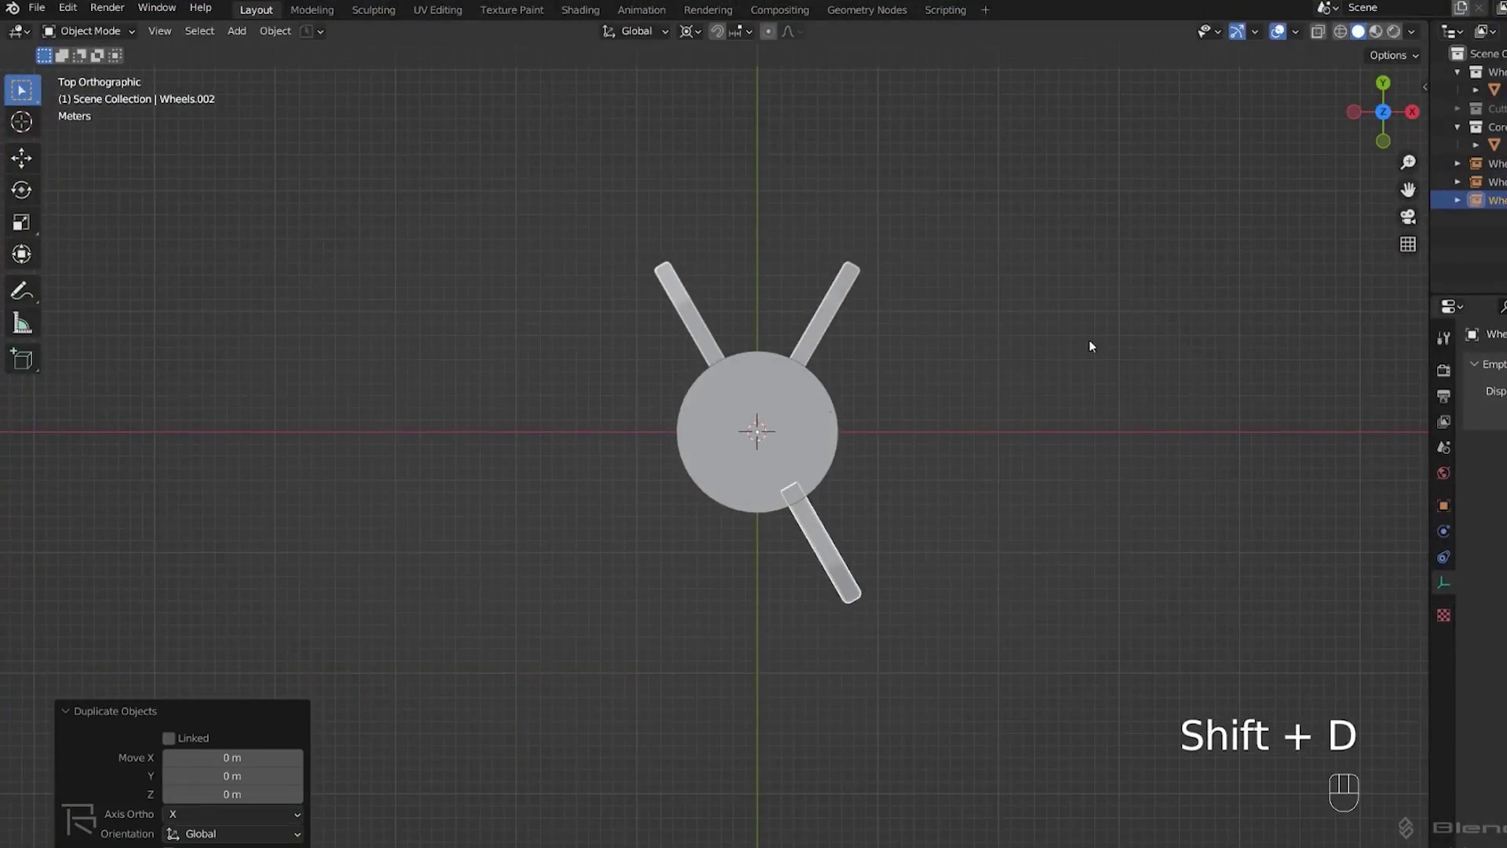
pyautogui.press('r')
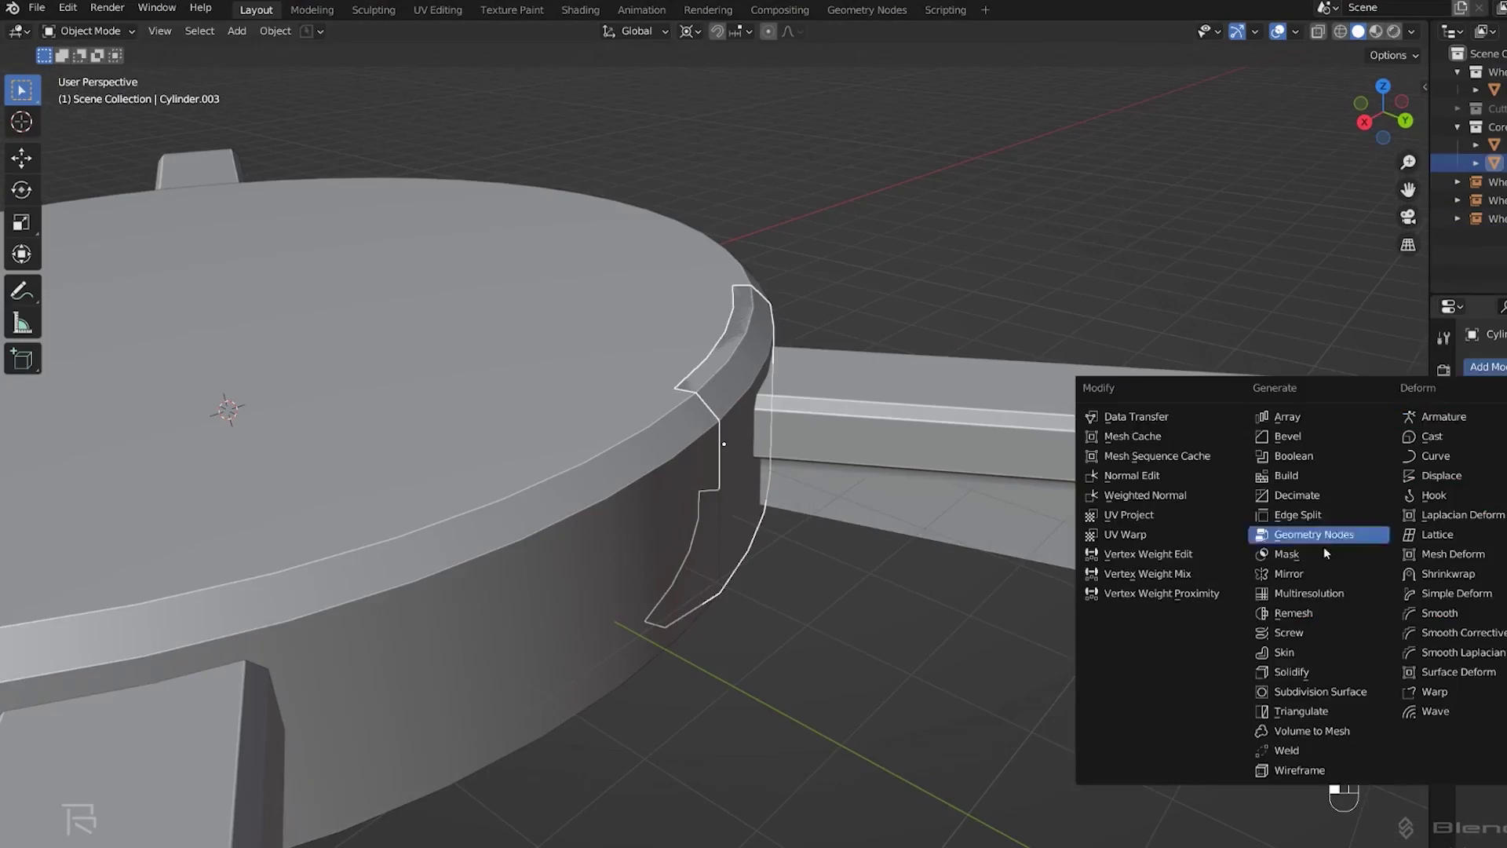
pyautogui.click(1291, 671)
pyautogui.moveTo(1492, 445); pyautogui.dragTo(1503, 445)
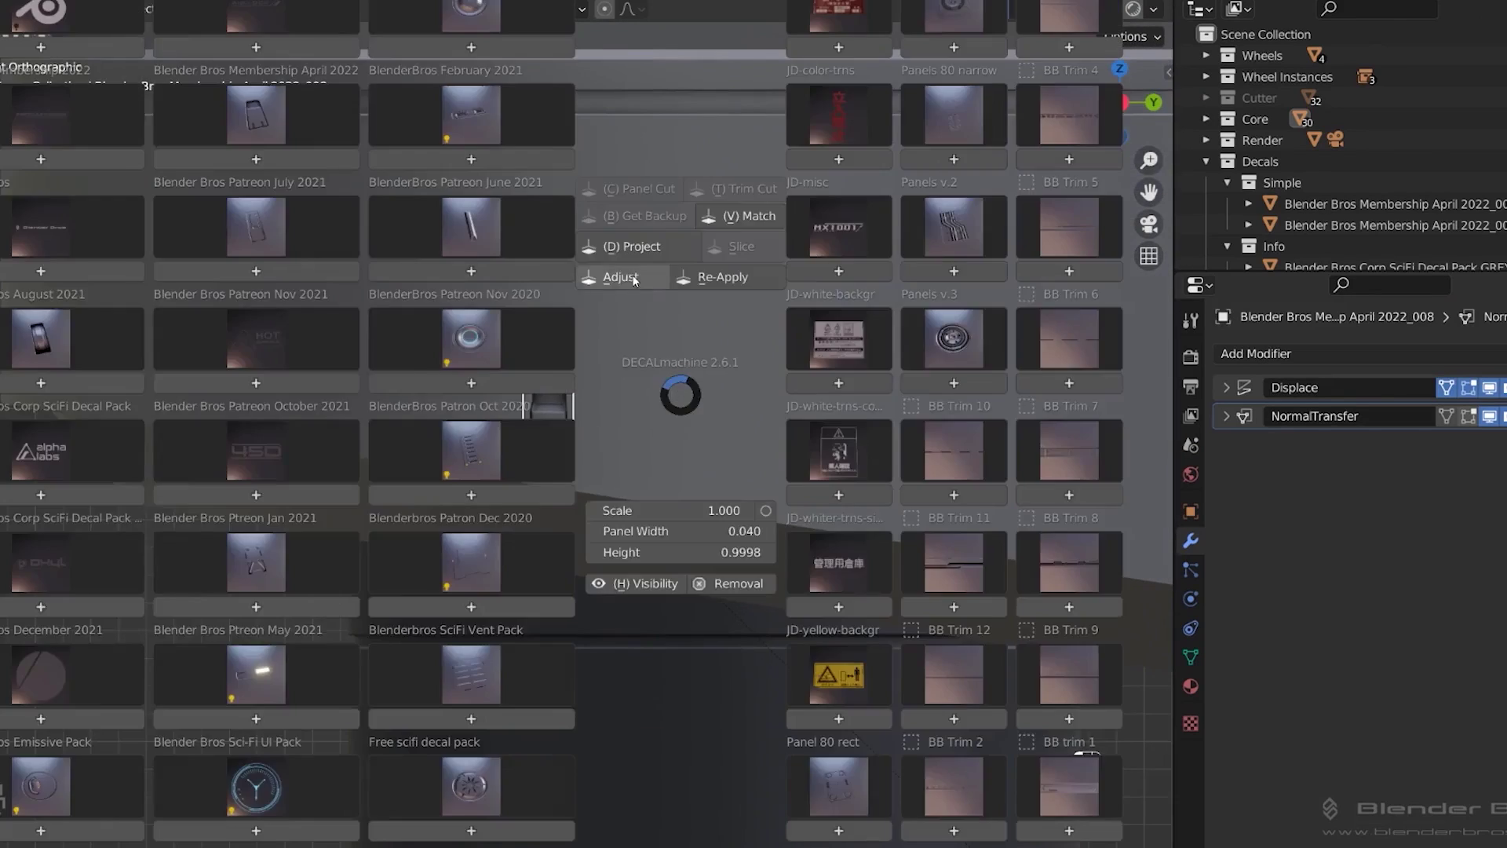
pyautogui.click(634, 280)
pyautogui.click(111, 57)
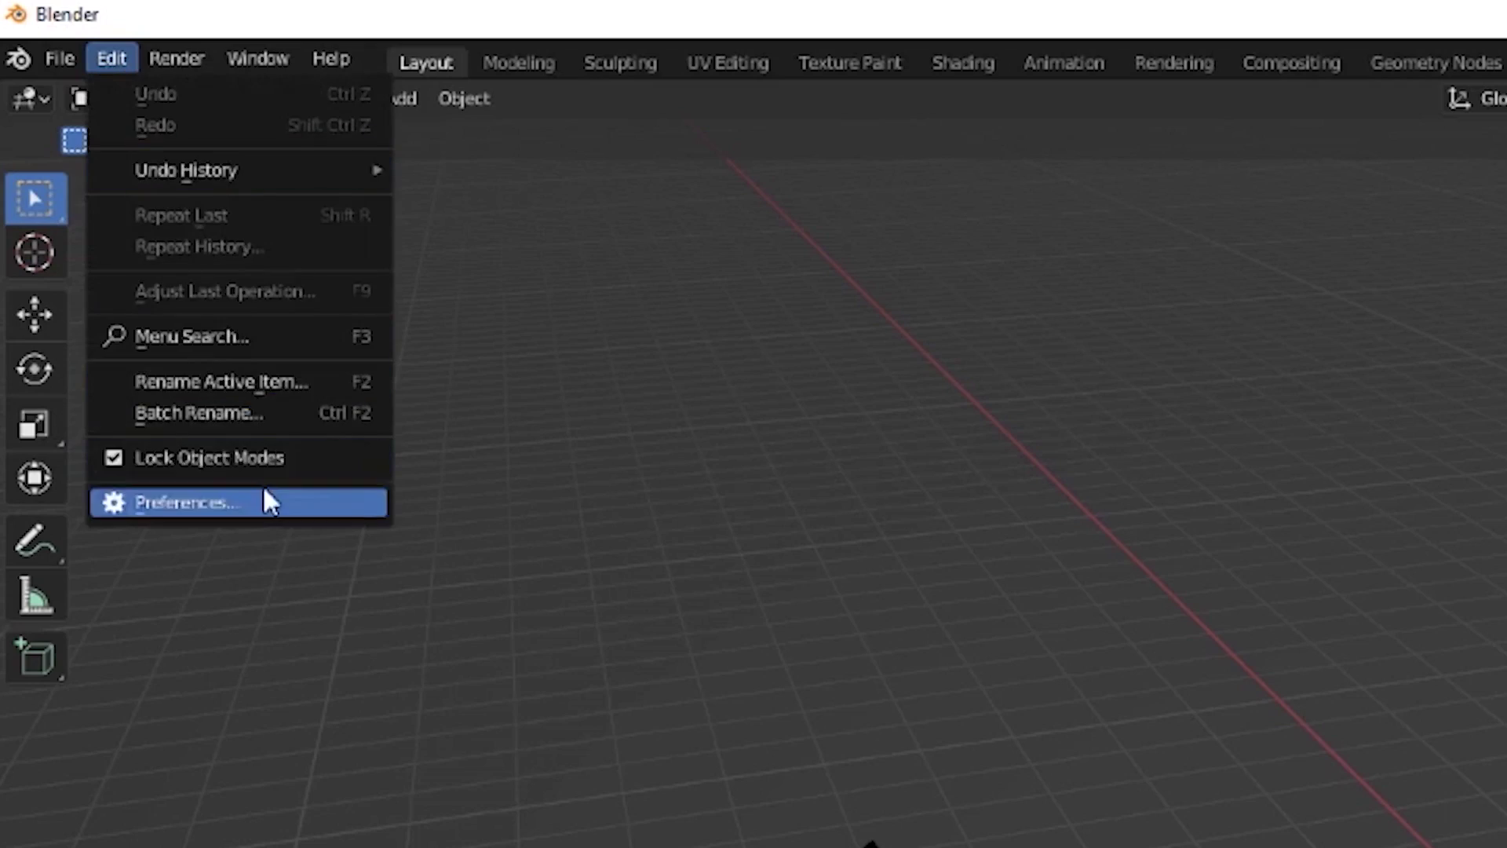
pyautogui.click(263, 501)
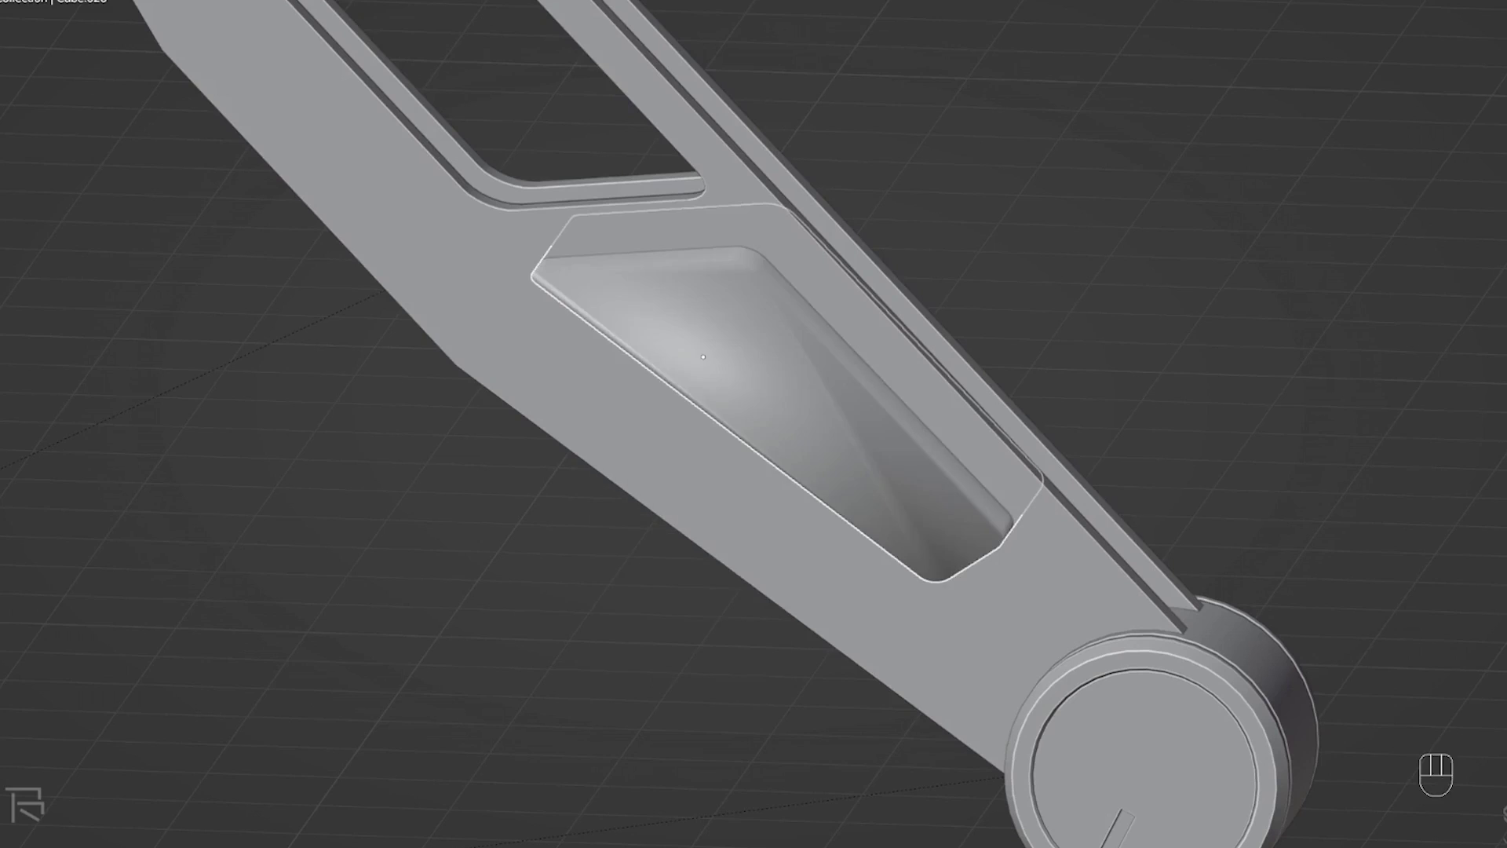
pyautogui.press('ctrl+KP_Subtract')
pyautogui.press('Tab')
pyautogui.press('f')
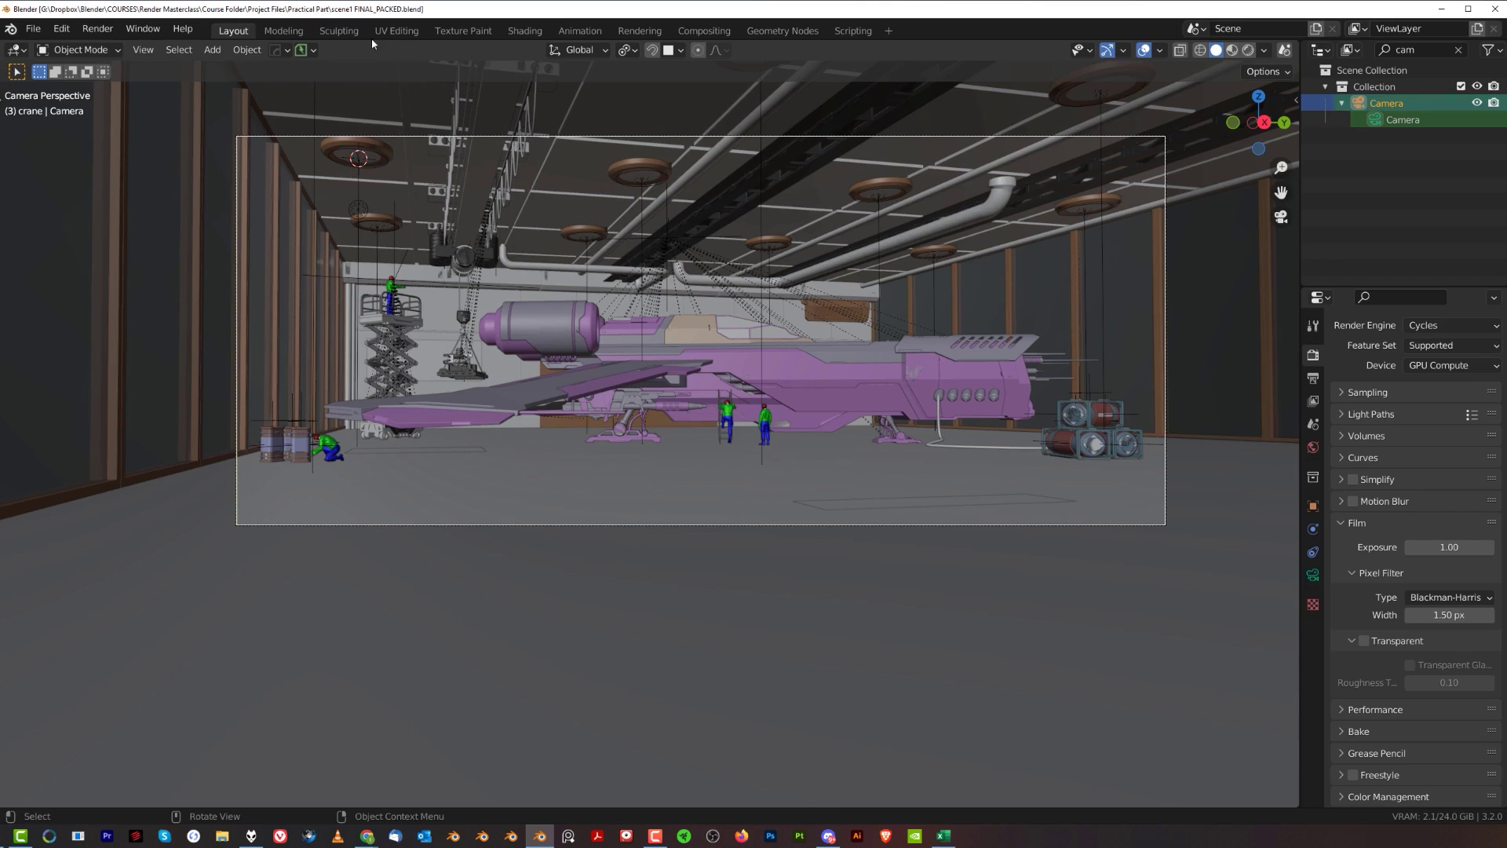
# - Switch to the UV Editing workspace and scroll through the Image Editor's image browse list
pyautogui.click(397, 30)
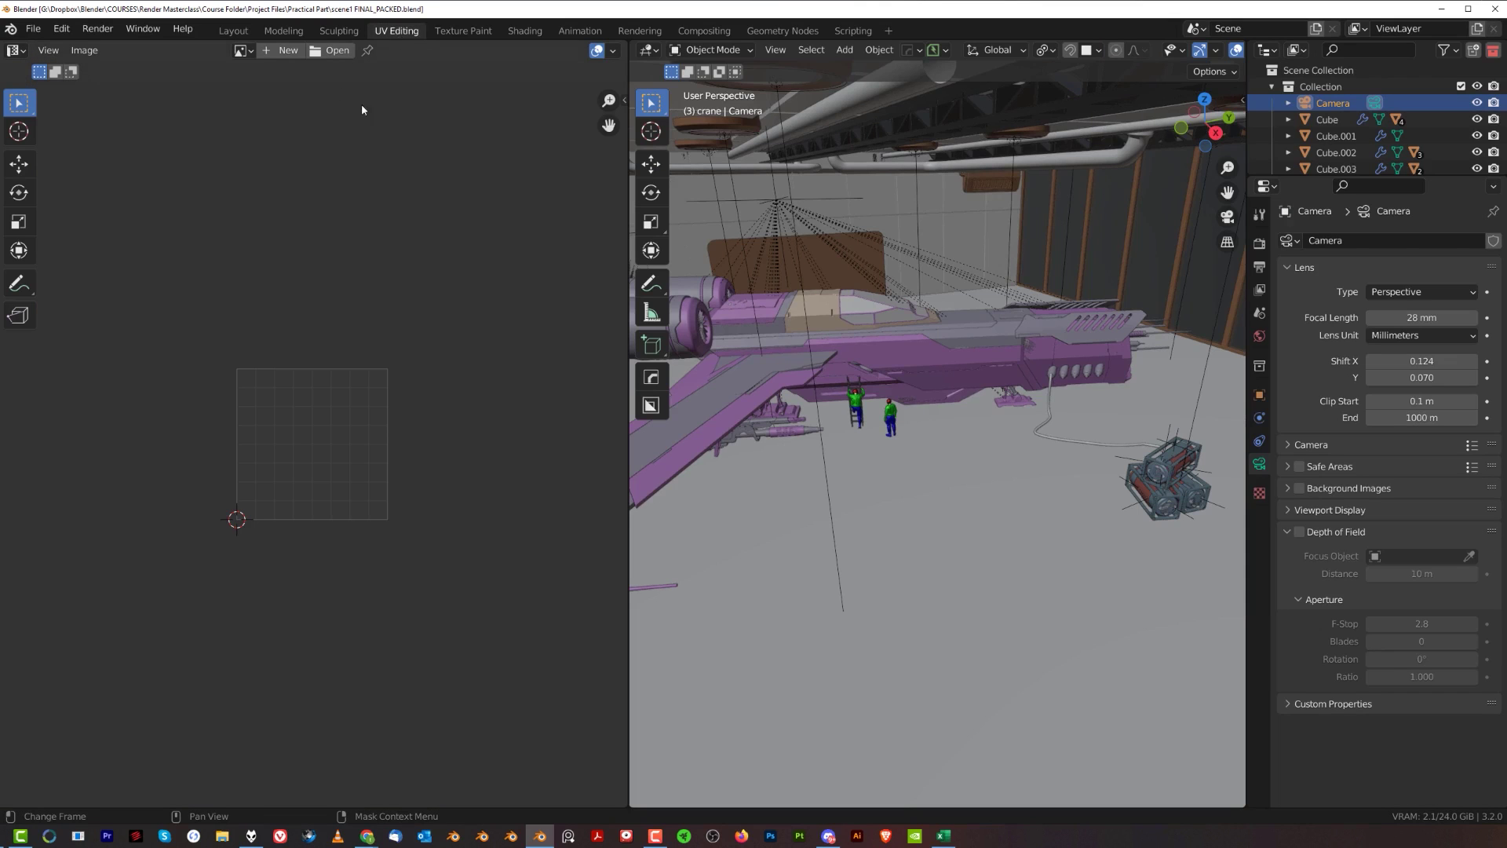
pyautogui.click(243, 50)
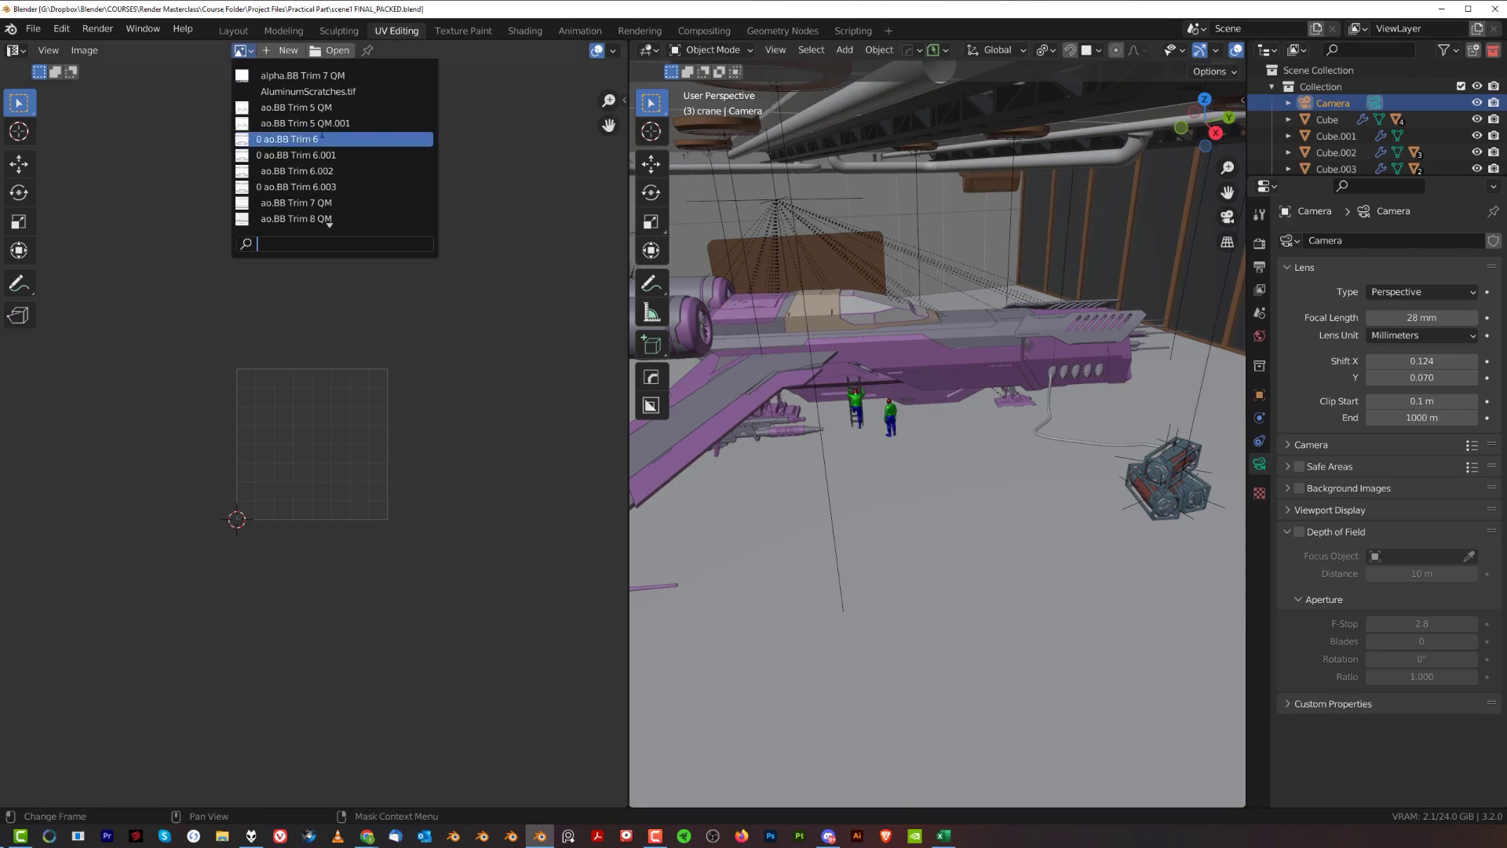
pyautogui.scroll(-5, 330, 220)
pyautogui.scroll(-5, 330, 220)
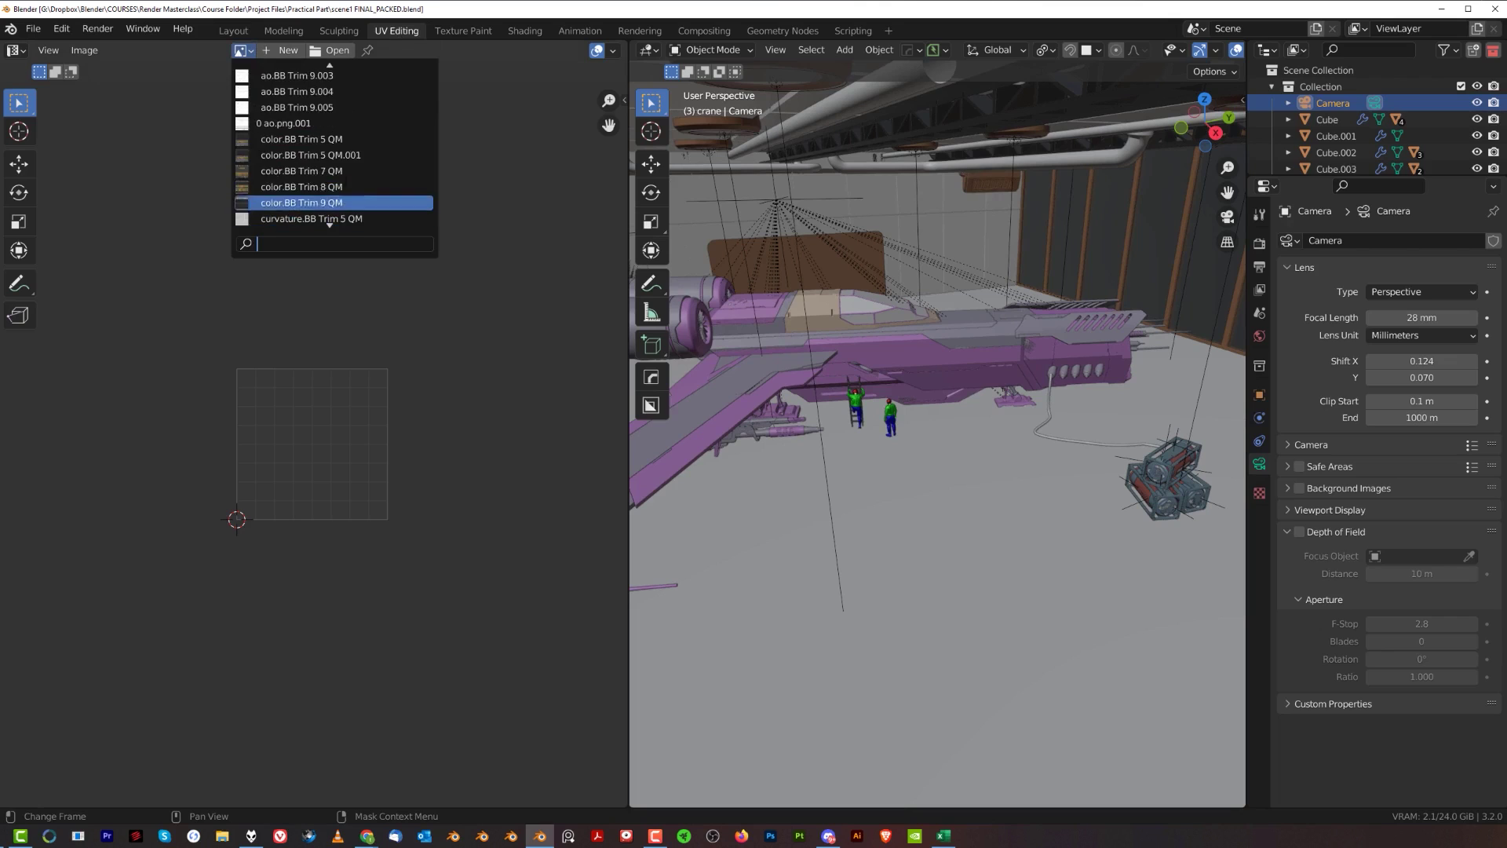
pyautogui.scroll(6, 331, 75)
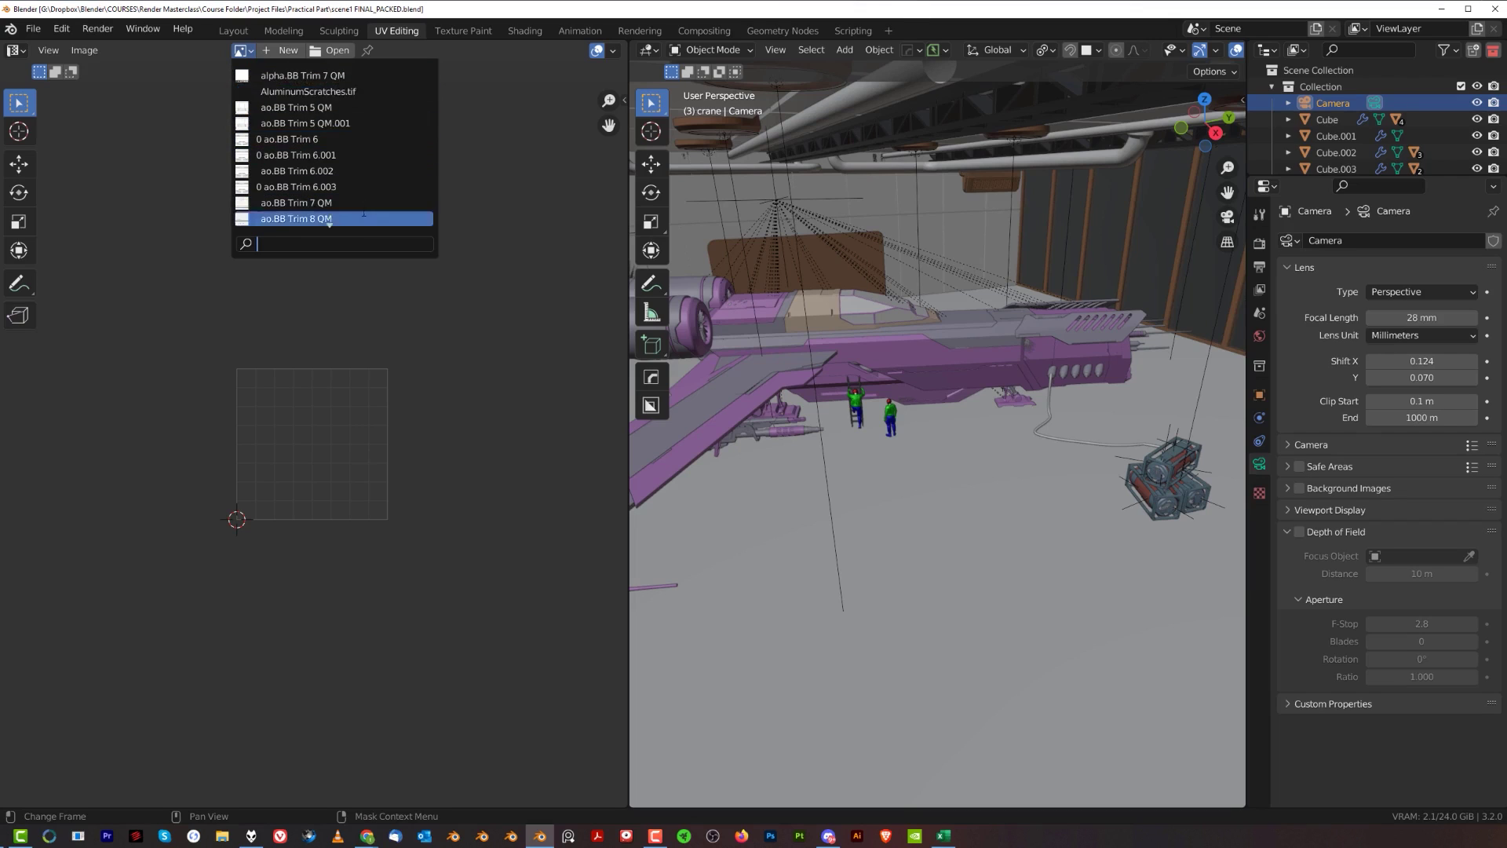
# - Display alpha.BB Trim 7 QM in the image editor and check its 4096 size in Image > Resize
pyautogui.click(345, 76)
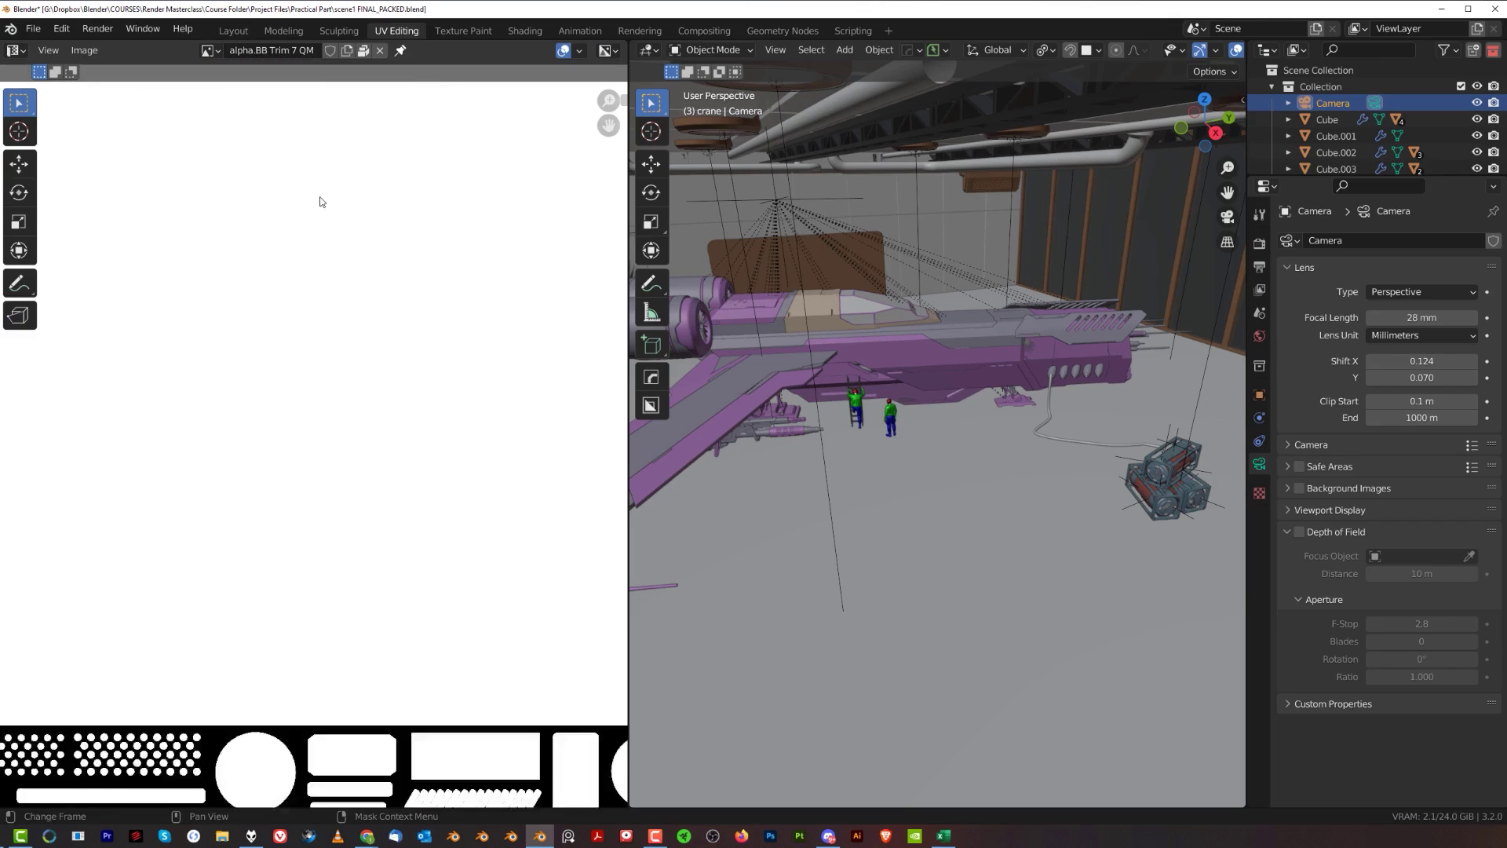
pyautogui.scroll(-4, 292, 357)
pyautogui.scroll(2, 193, 335)
pyautogui.scroll(-1, 235, 253)
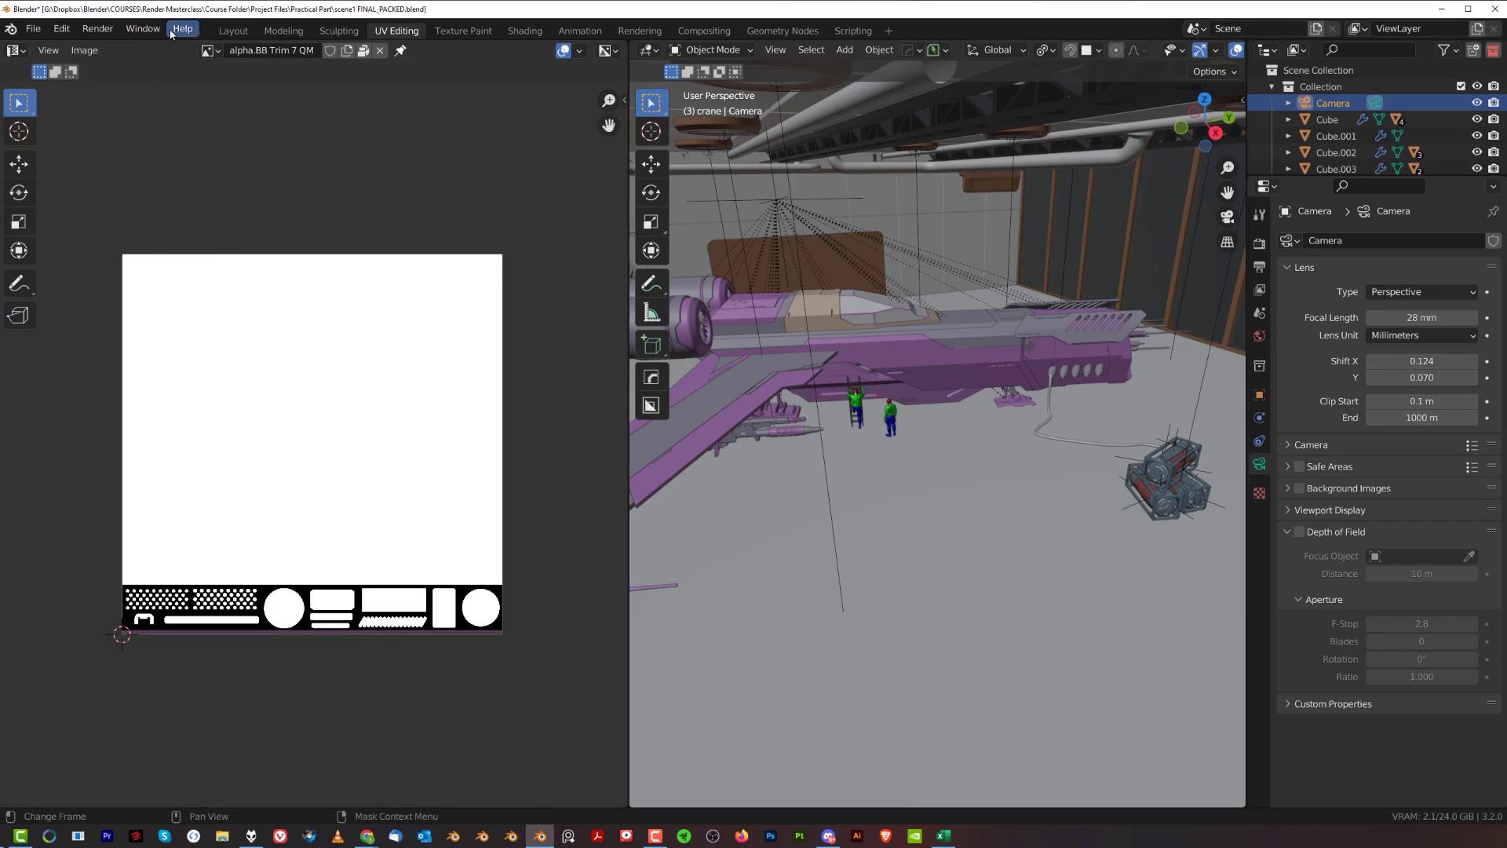
pyautogui.click(93, 50)
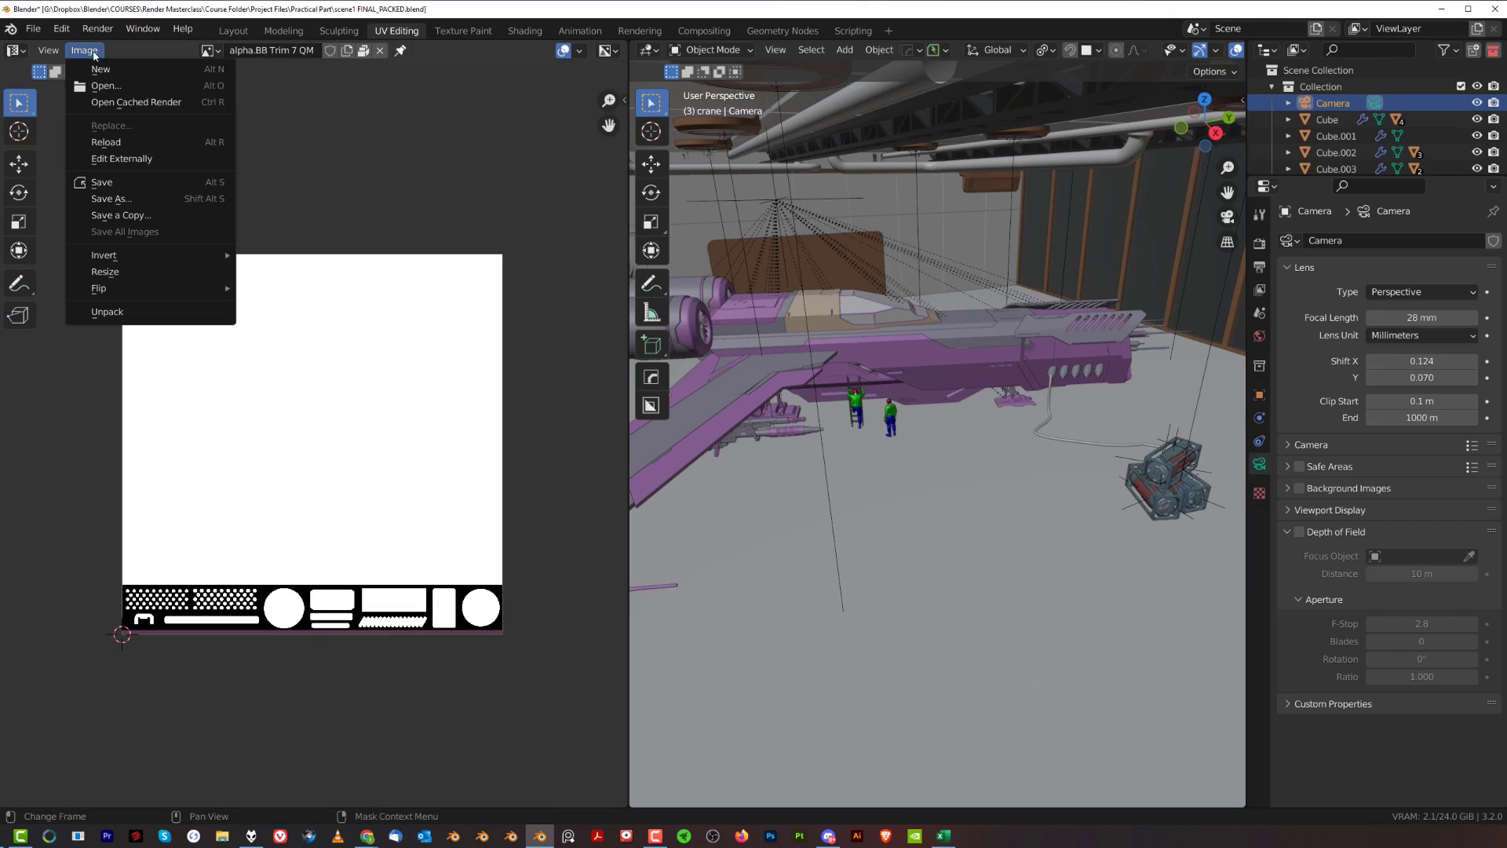
pyautogui.click(125, 272)
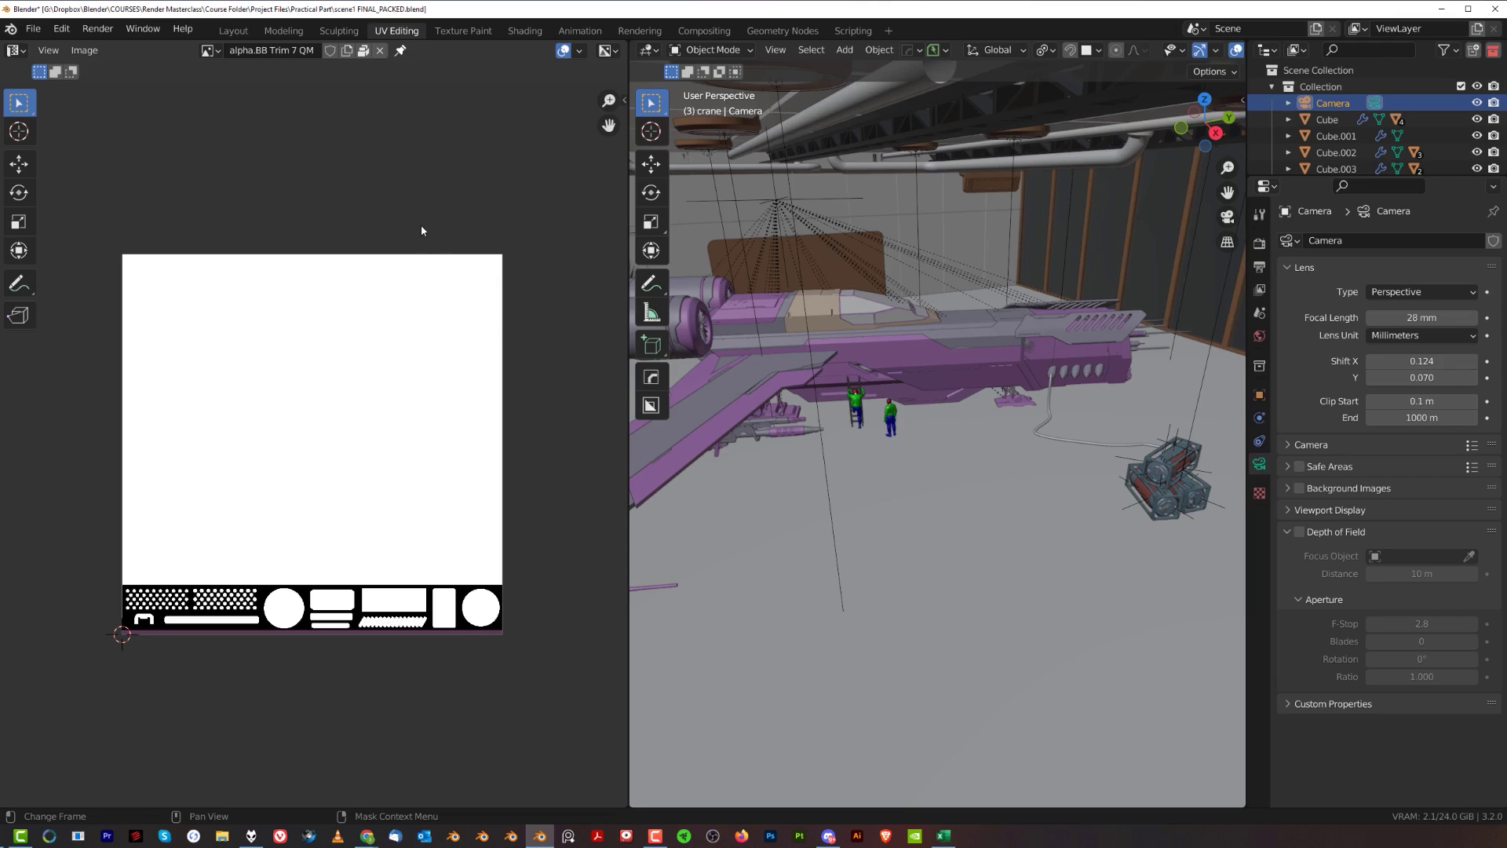
# - Browse the image list again and close it without changing the displayed image
pyautogui.click(210, 50)
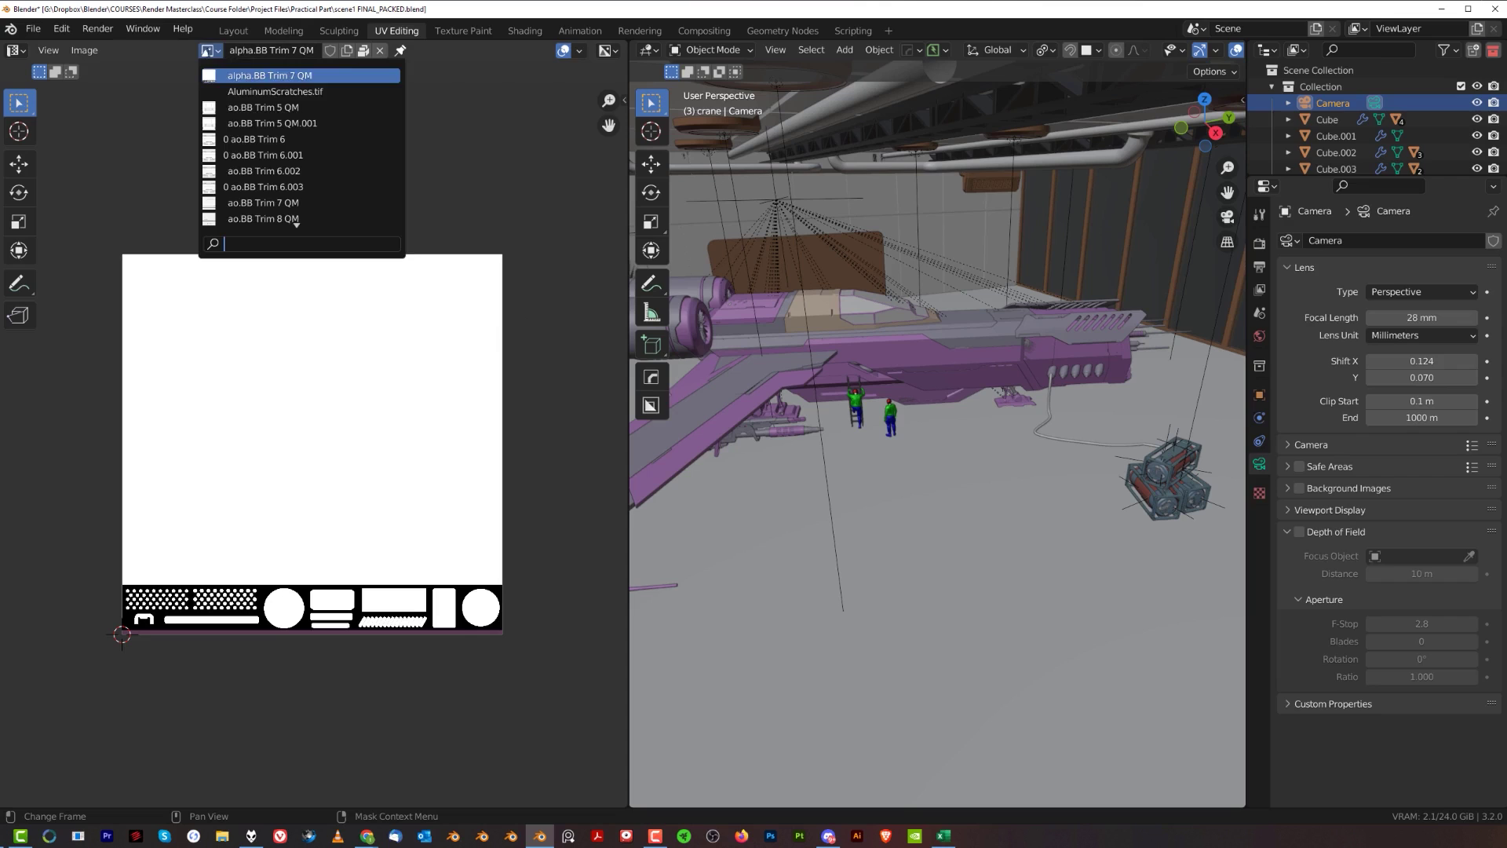
pyautogui.scroll(-10, 299, 219)
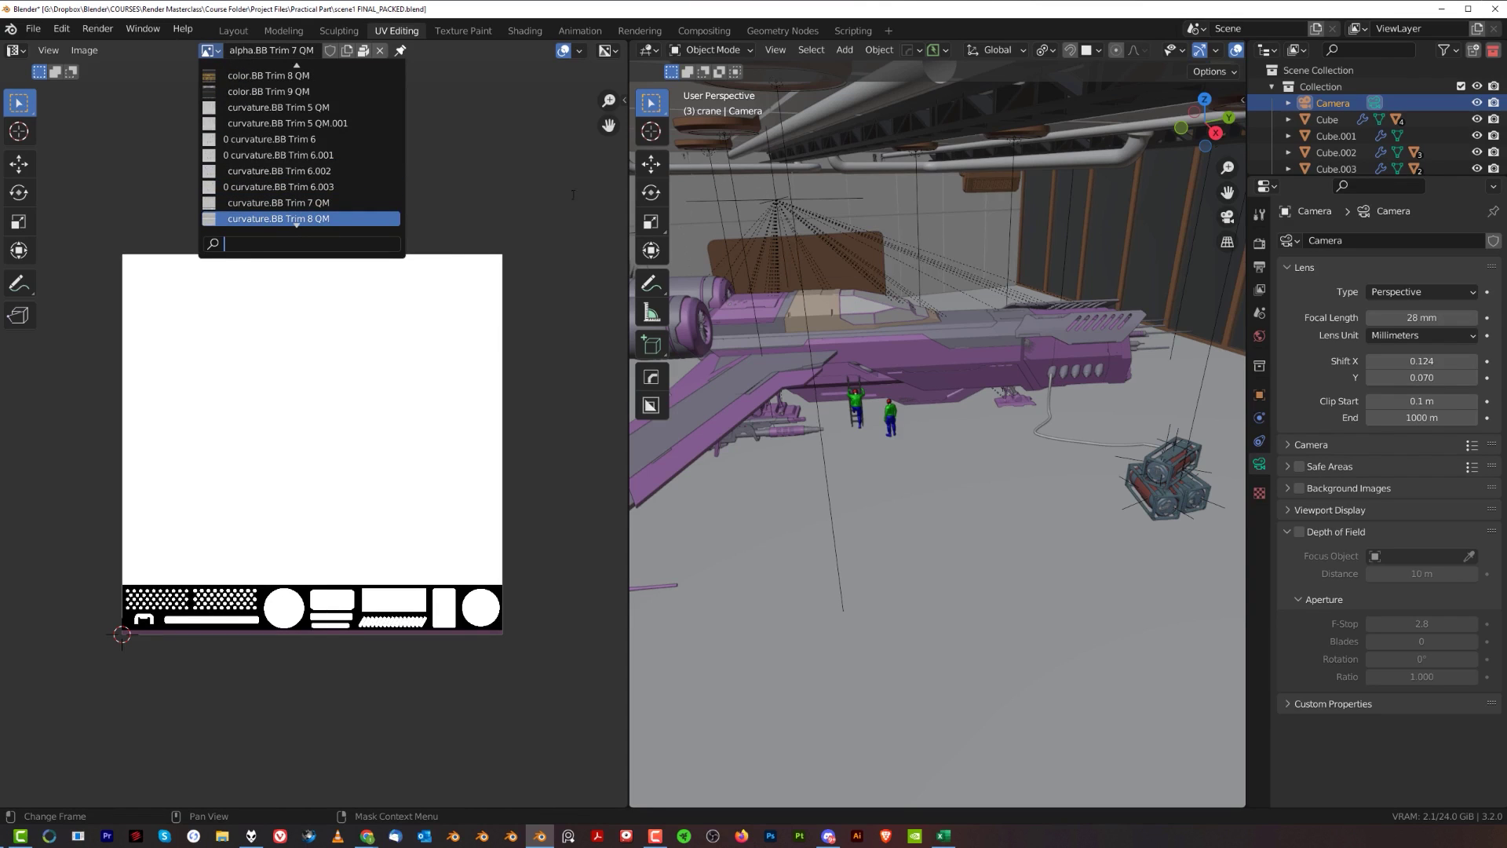
pyautogui.click(476, 161)
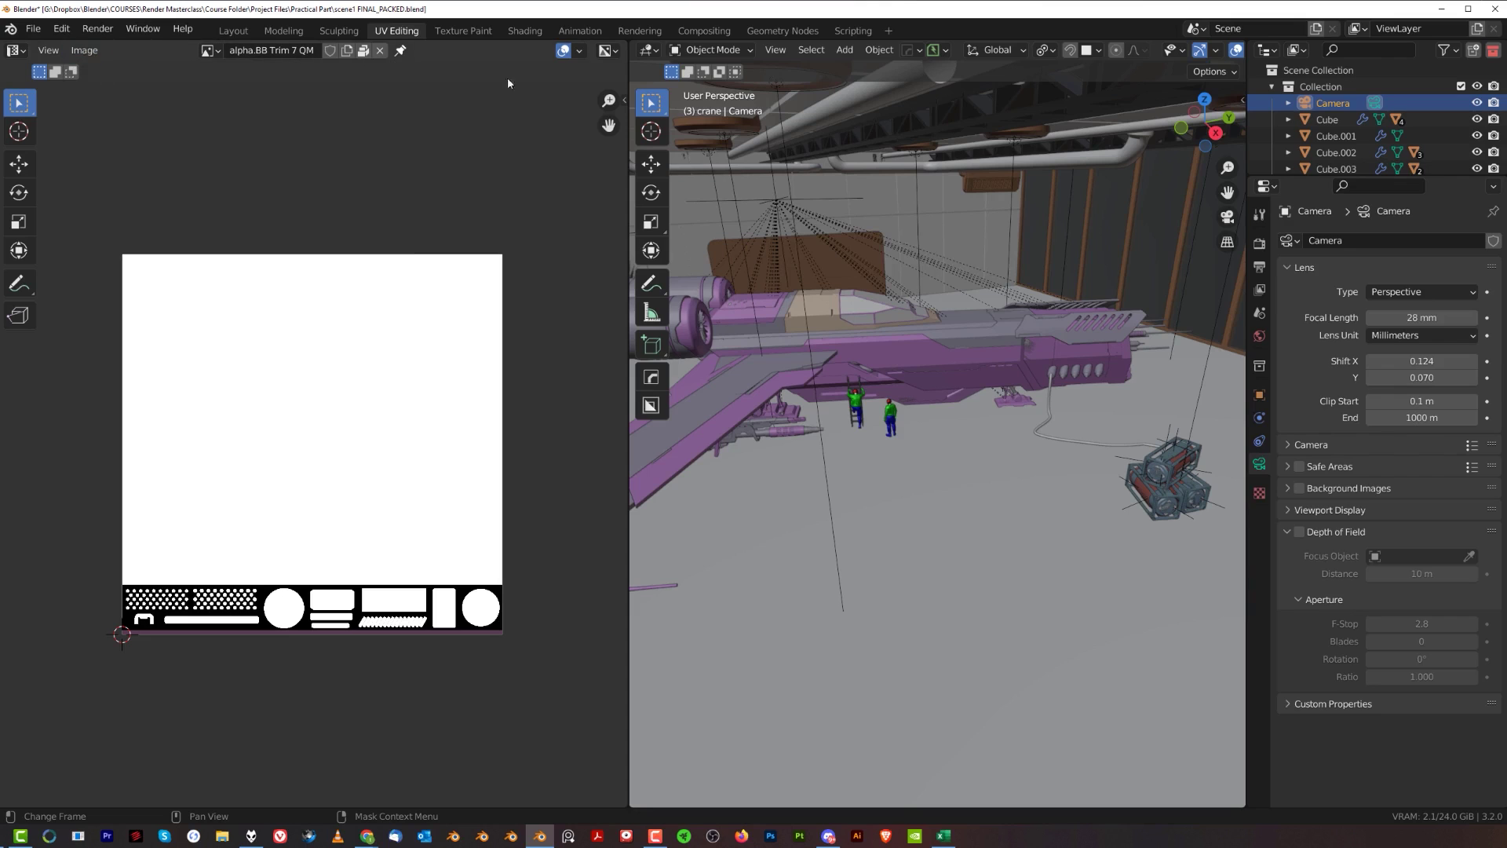
# - Return to the Layout workspace and bring up the MACHIN3tools Save pie with Ctrl+S
pyautogui.click(233, 31)
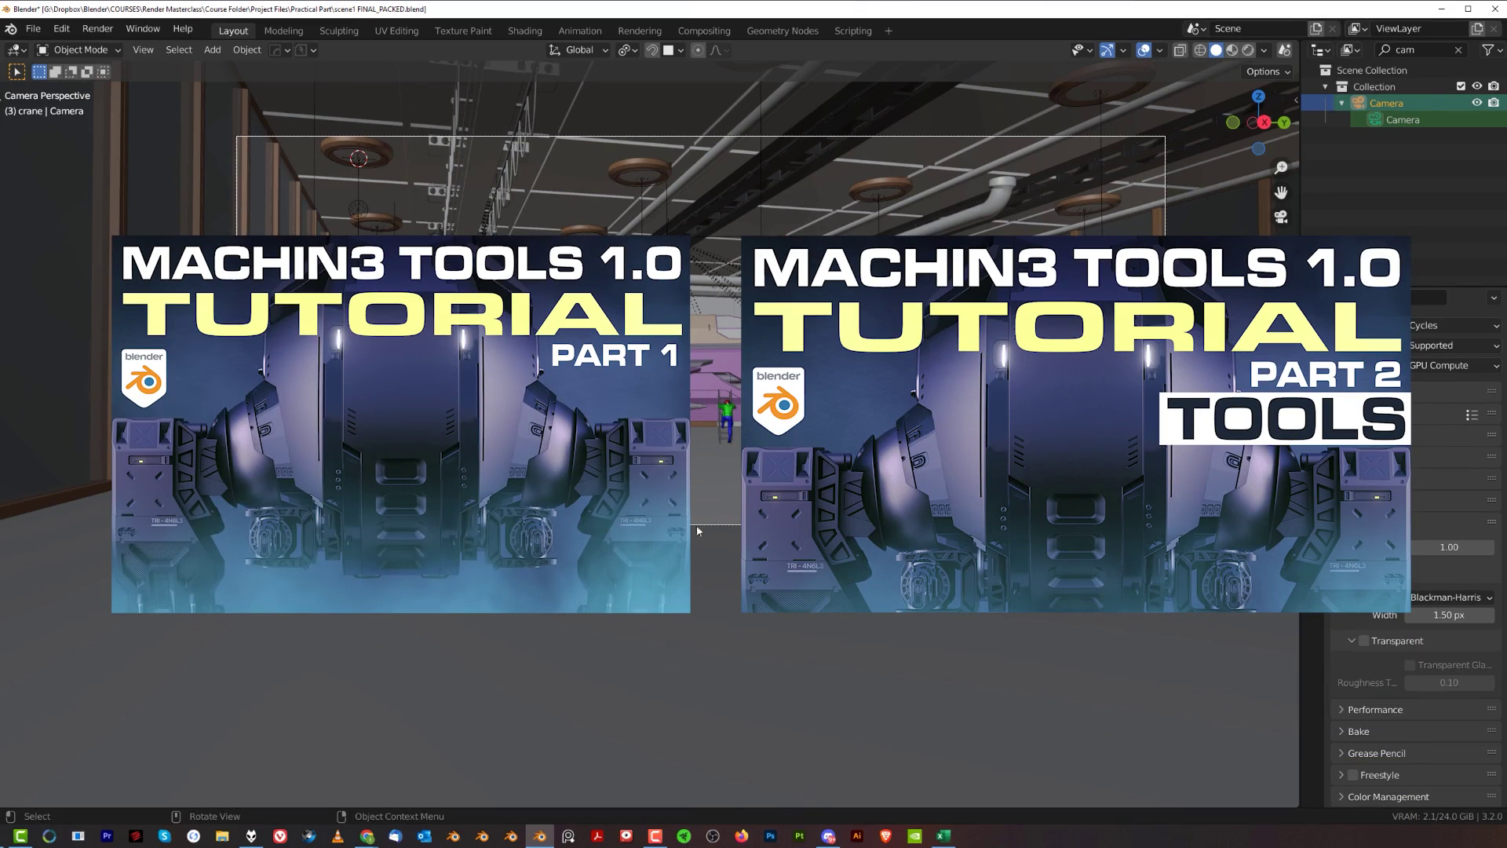
pyautogui.hotkey('ctrl', 's')
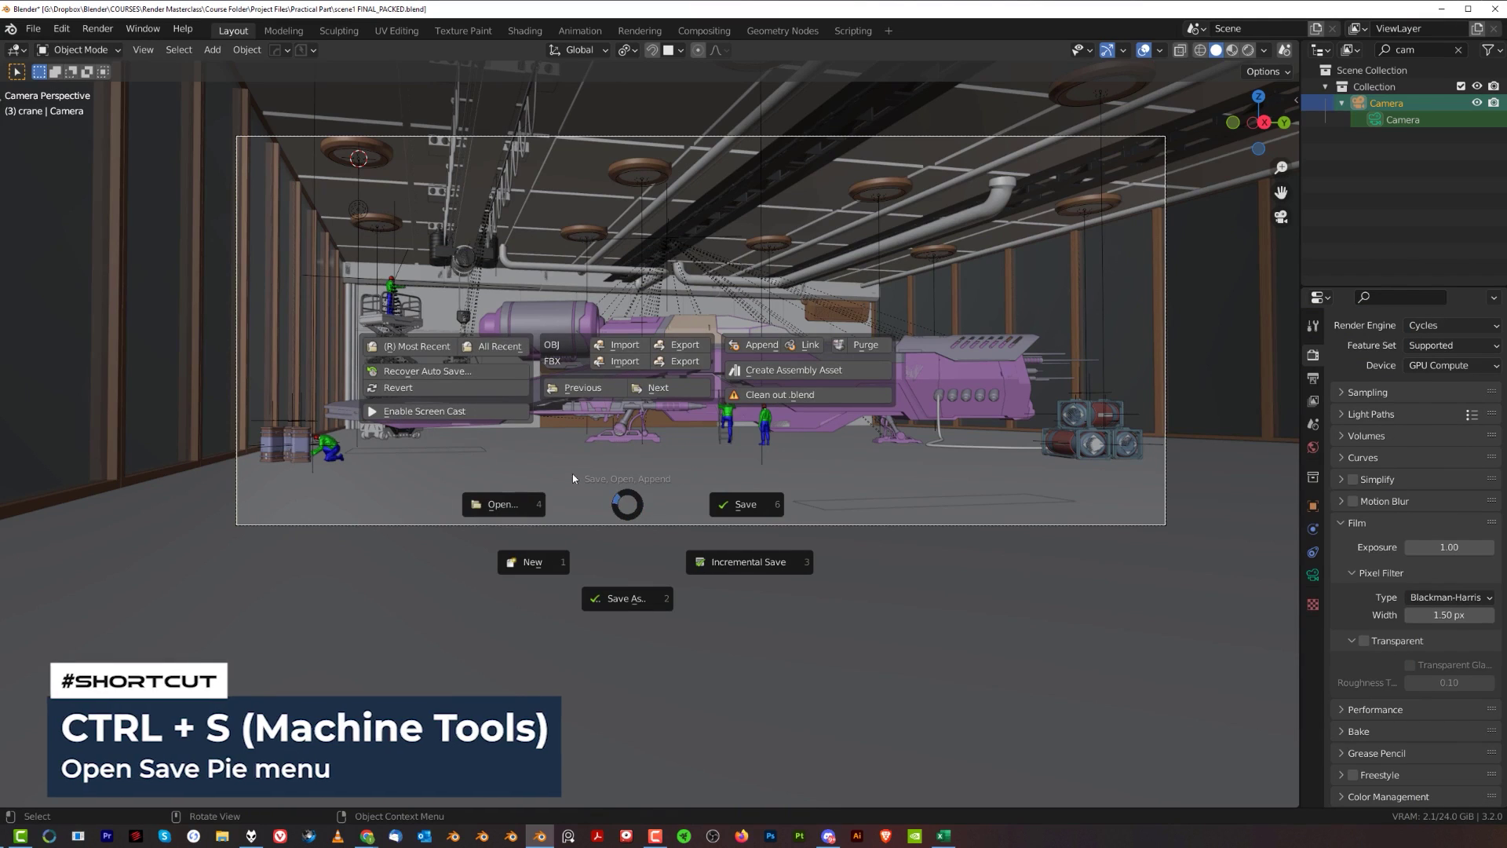
# - Dismiss the Save pie and open Preferences, centred, on the Add-ons list
pyautogui.press('Escape')
pyautogui.click(60, 28)
pyautogui.click(139, 262)
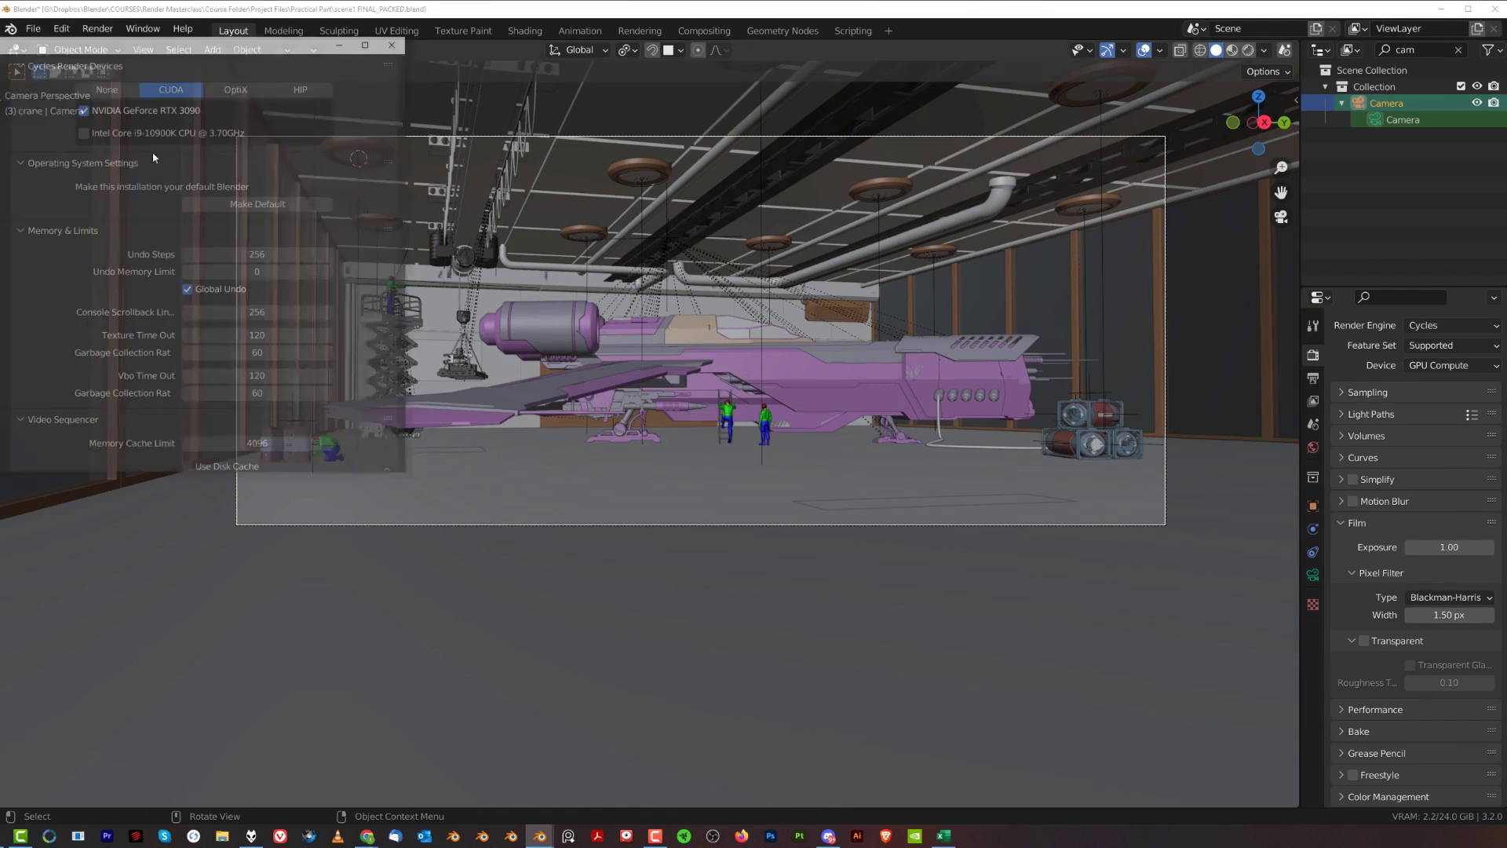
pyautogui.moveTo(298, 10); pyautogui.dragTo(812, 143)
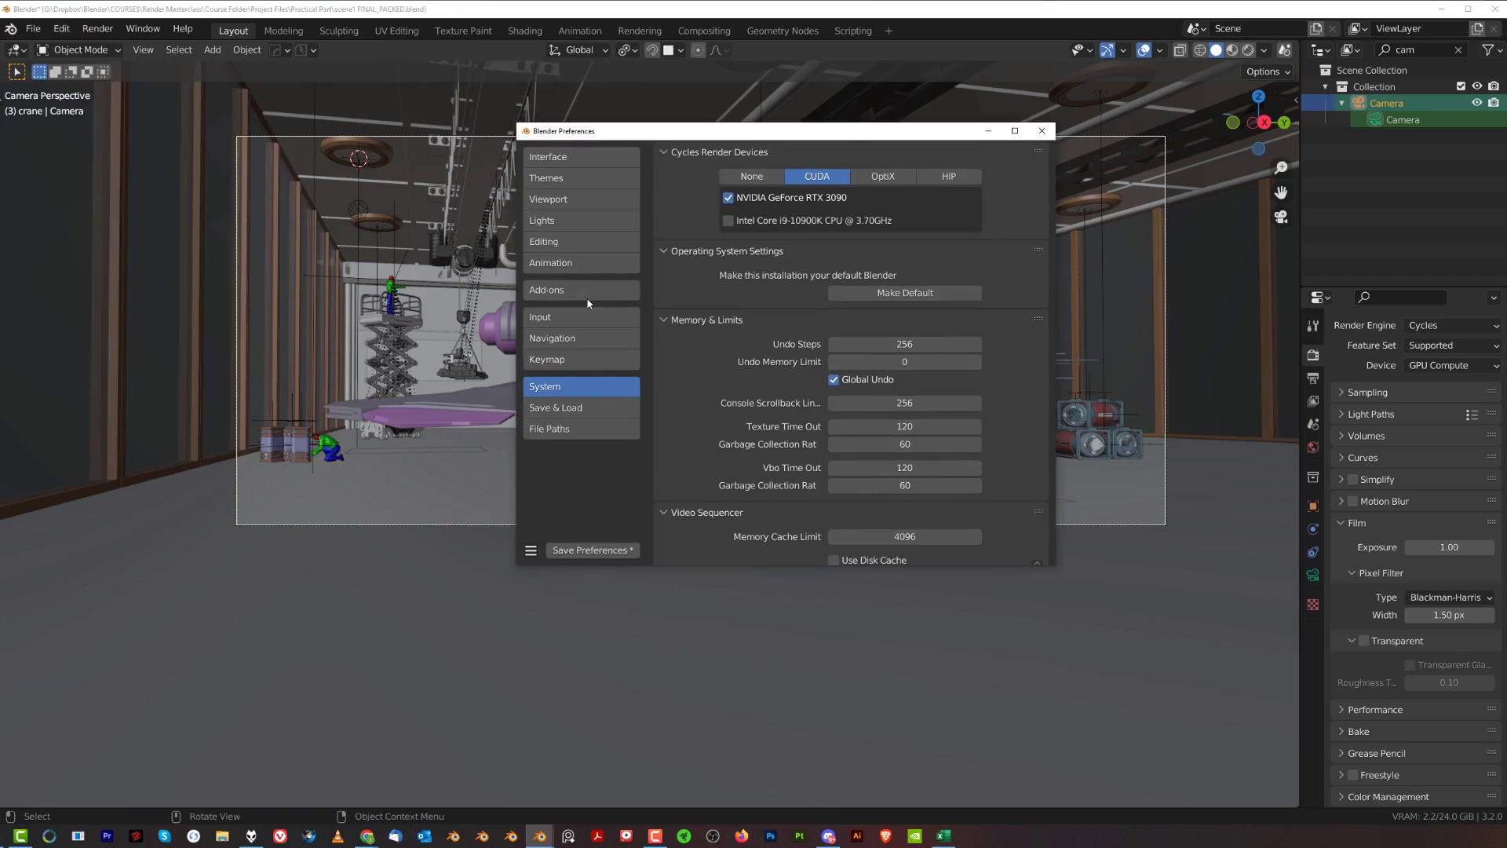
pyautogui.click(585, 288)
# - Find MACHIN3tools, toggle its Save Pie off and back on, and return to the scene
pyautogui.click(942, 175)
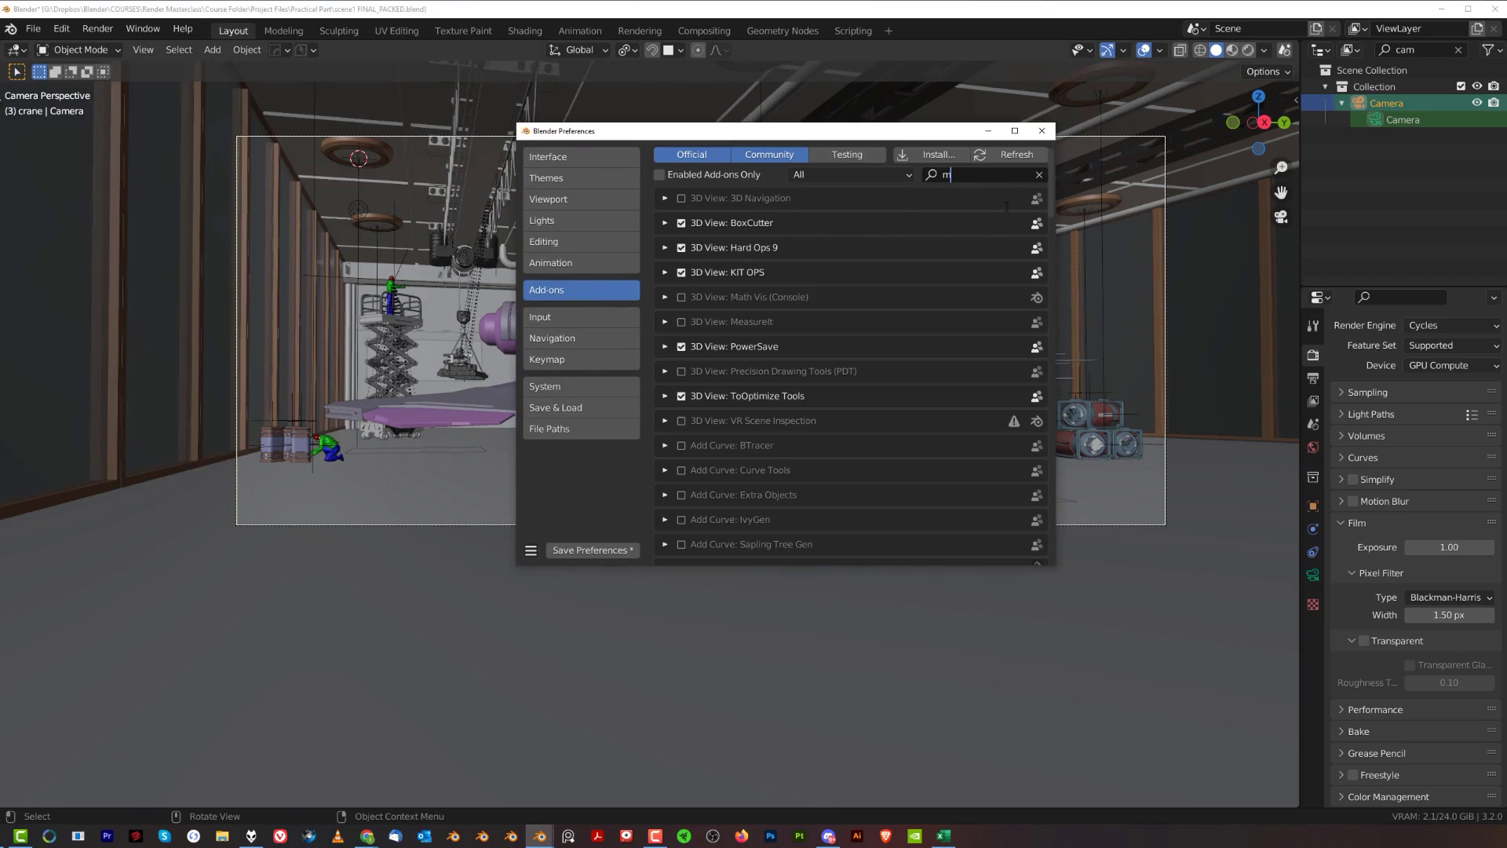
pyautogui.write('mach')
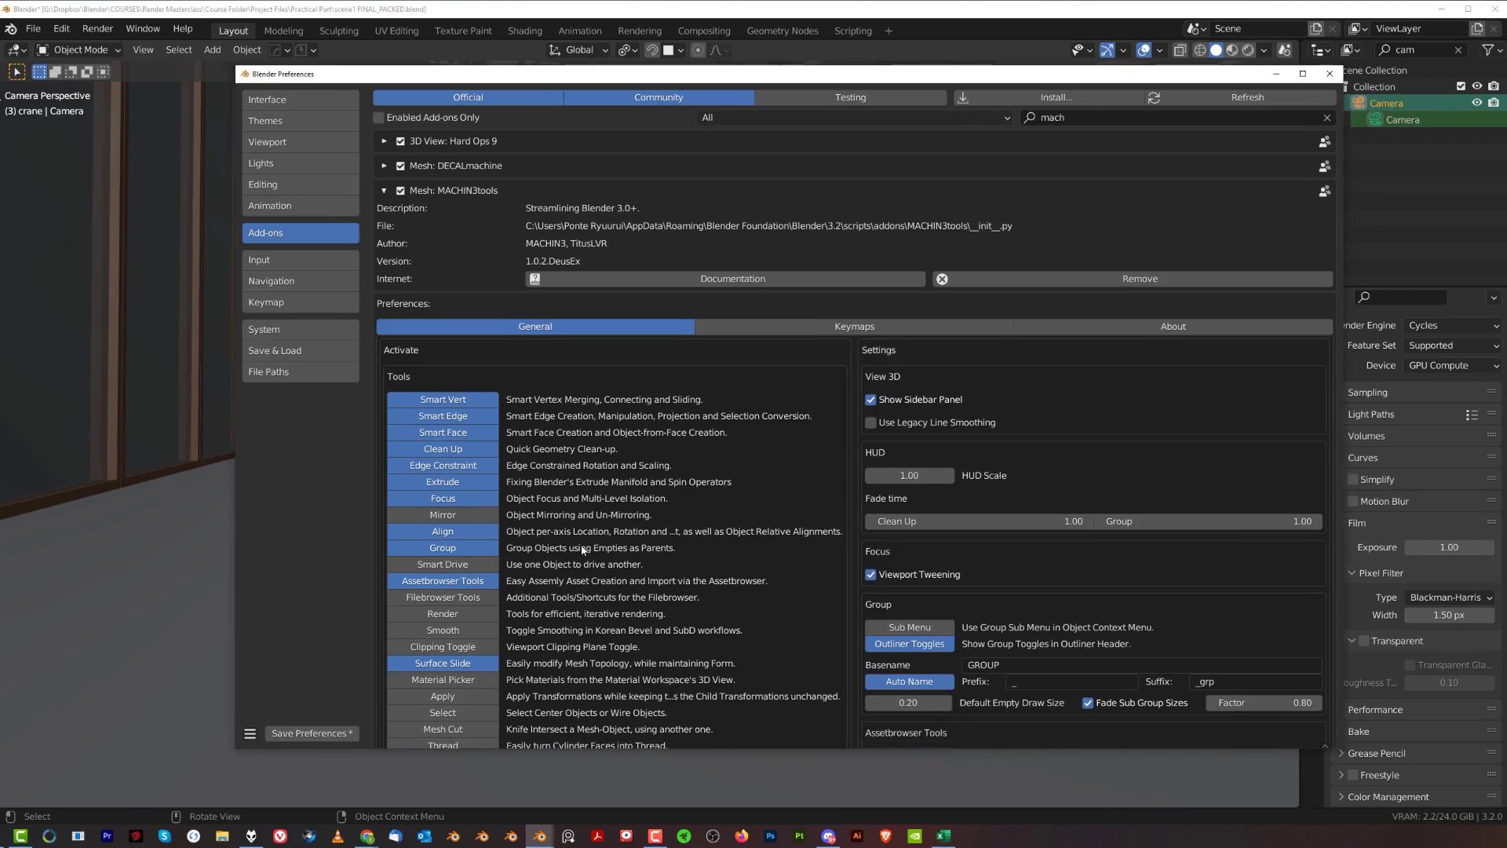
pyautogui.scroll(-8, 575, 447)
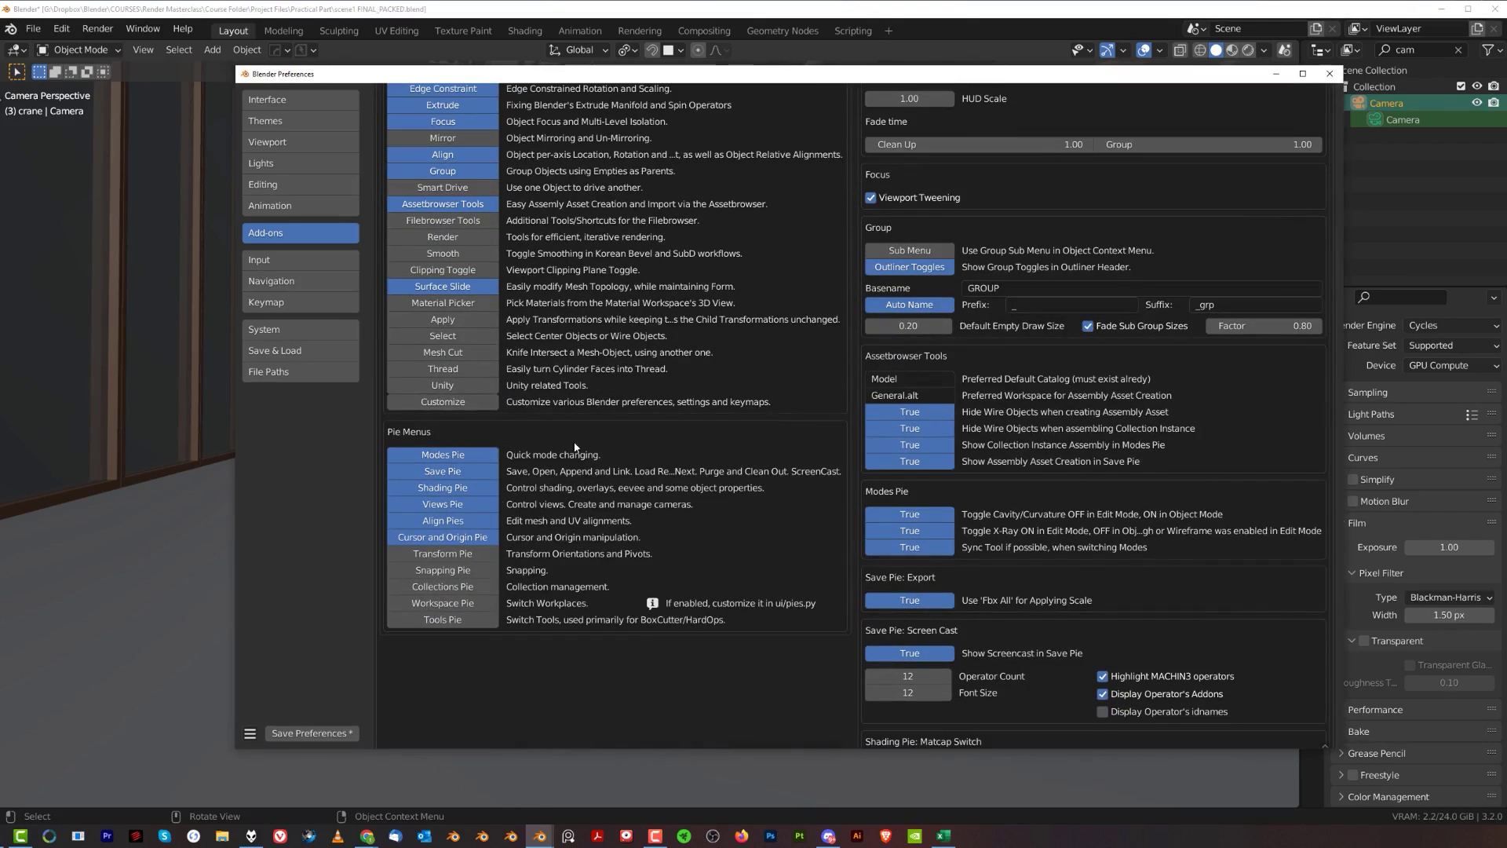
pyautogui.click(442, 471)
pyautogui.click(442, 471)
pyautogui.click(658, 433)
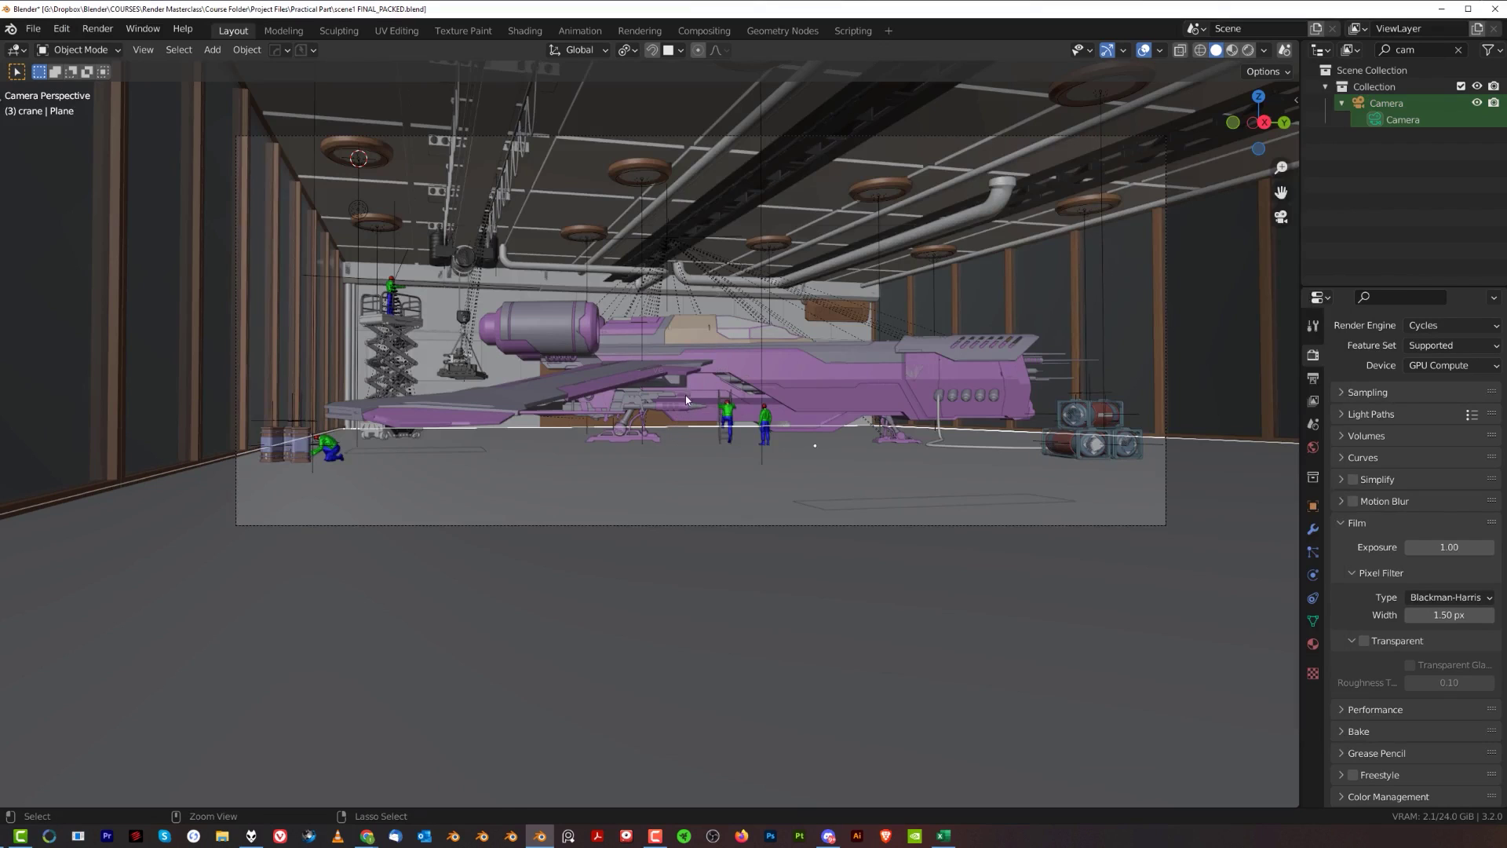
# - Dismiss the Save pie and drag the viewport border left to widen the outliner and properties
pyautogui.hotkey('ctrl', 's')
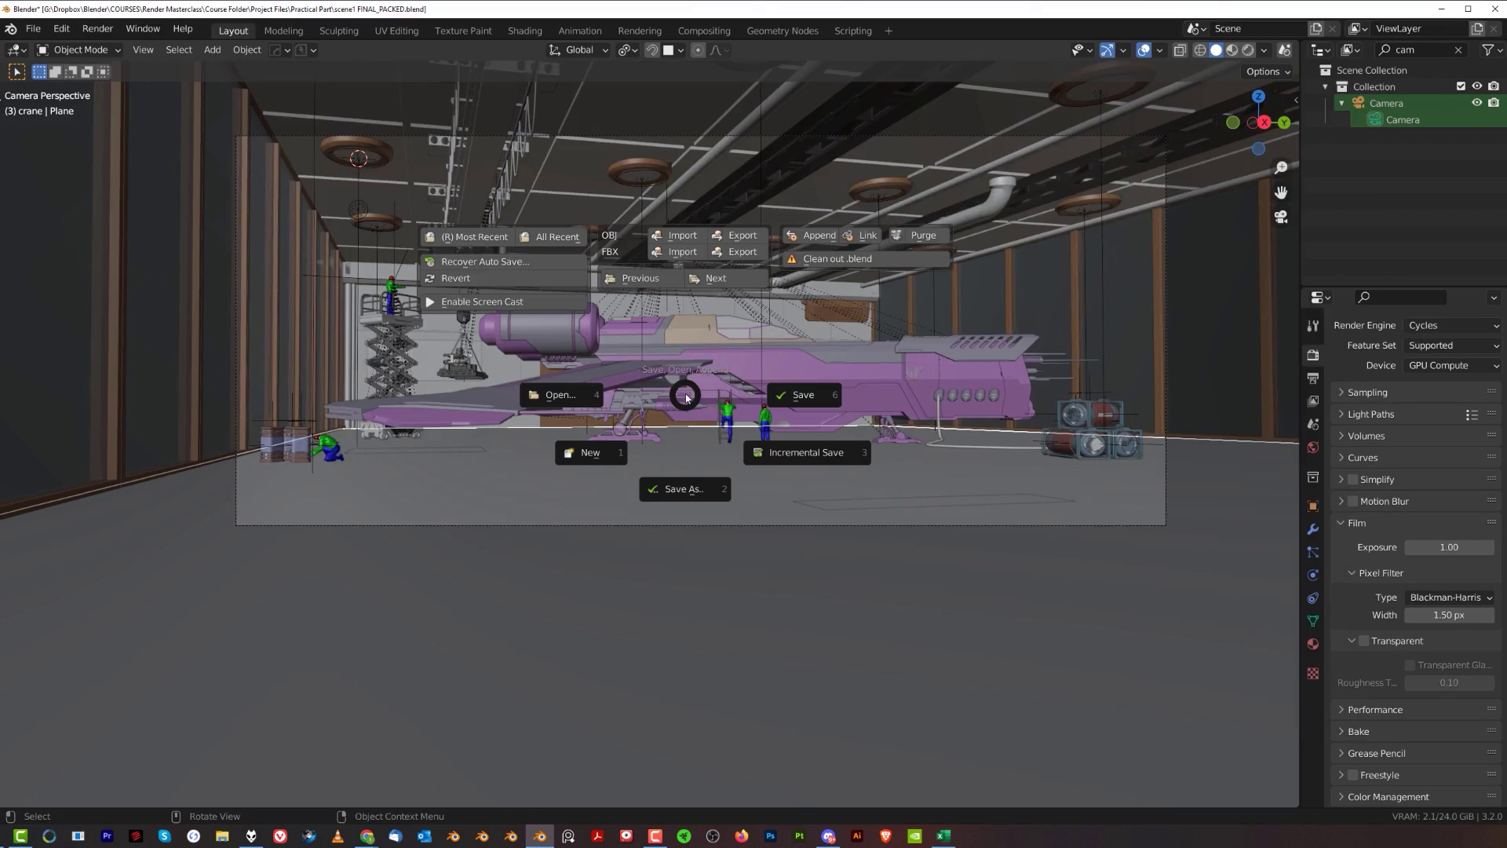
pyautogui.click(926, 236)
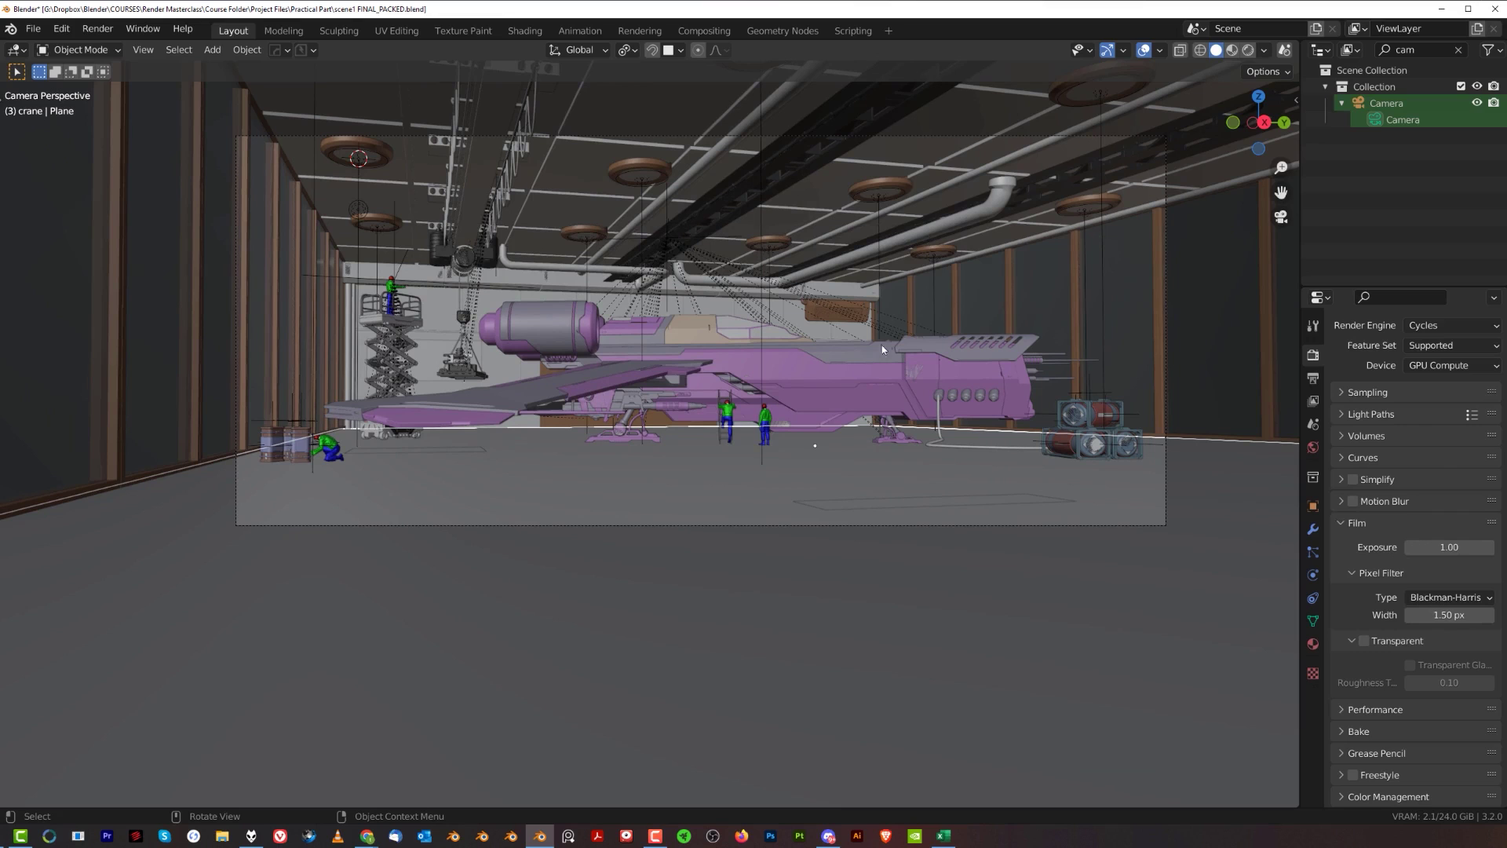
pyautogui.moveTo(1299, 265); pyautogui.dragTo(975, 267)
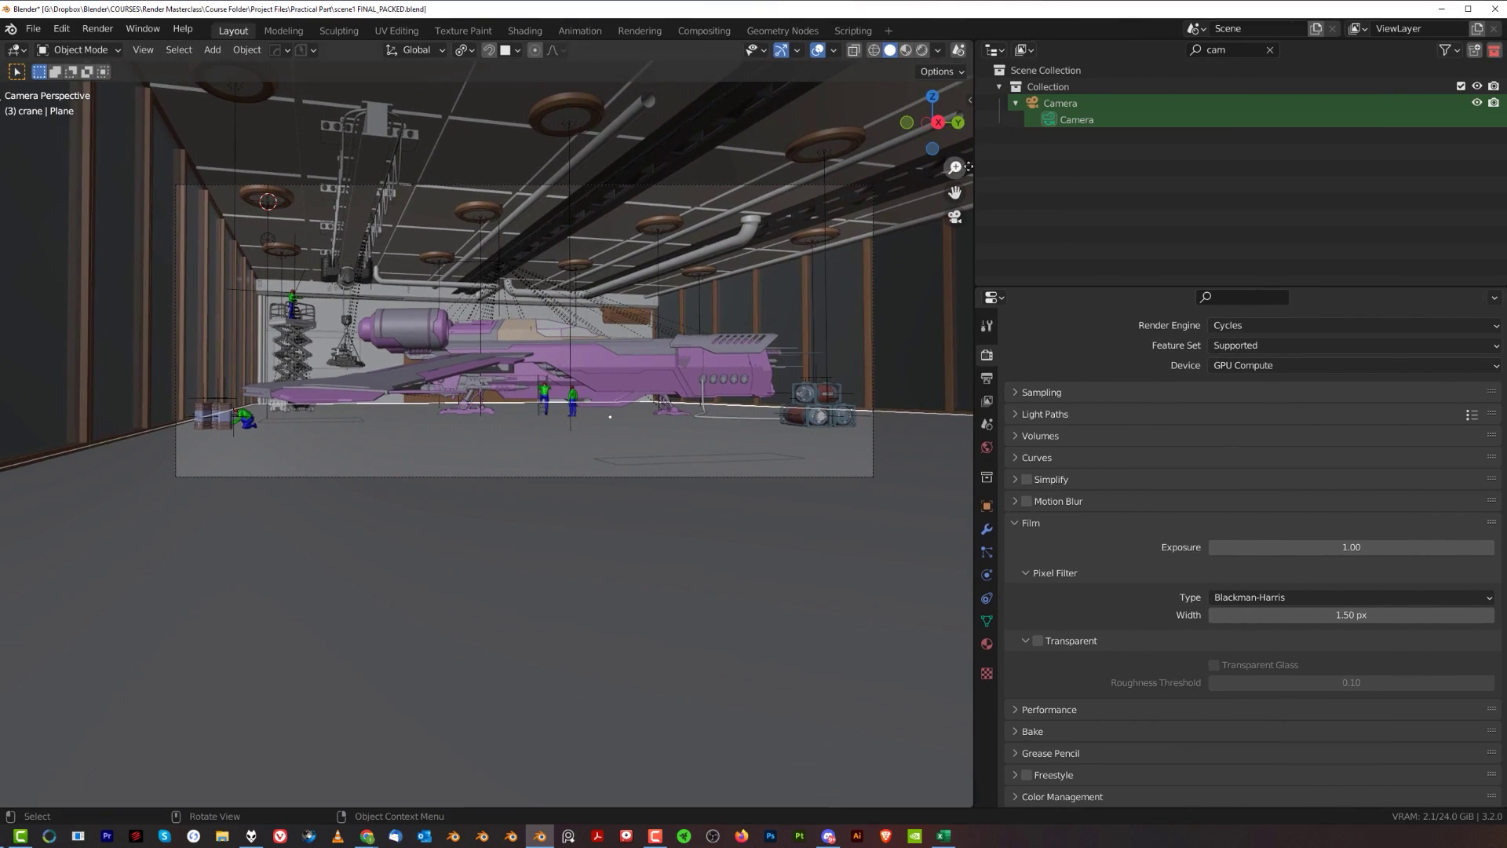
# - Set the Outliner to Orphan Data display and clear the 'cam' name filter
pyautogui.click(1022, 50)
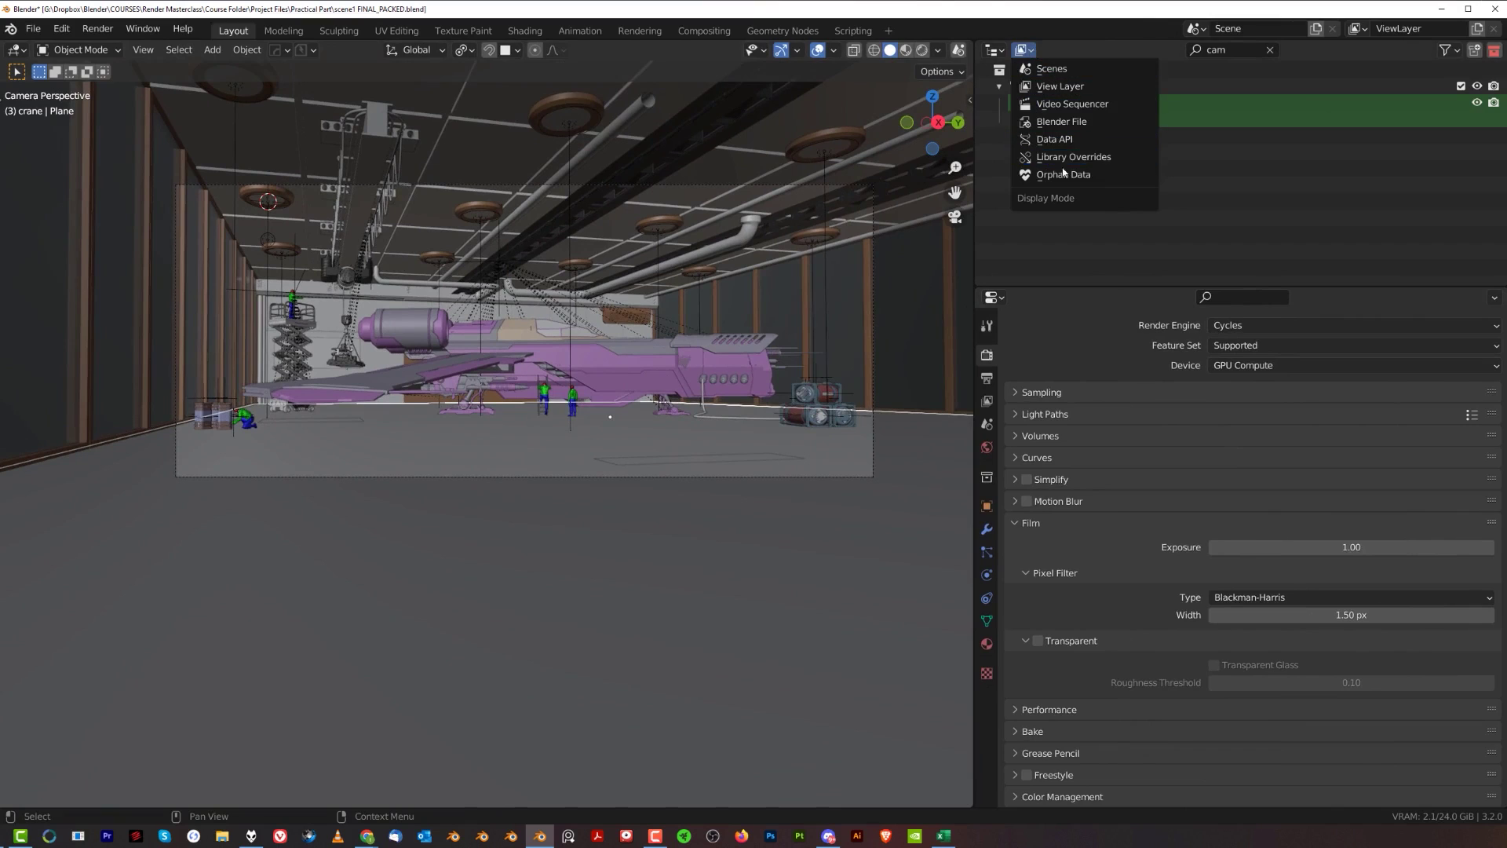
pyautogui.click(1063, 174)
pyautogui.click(1023, 49)
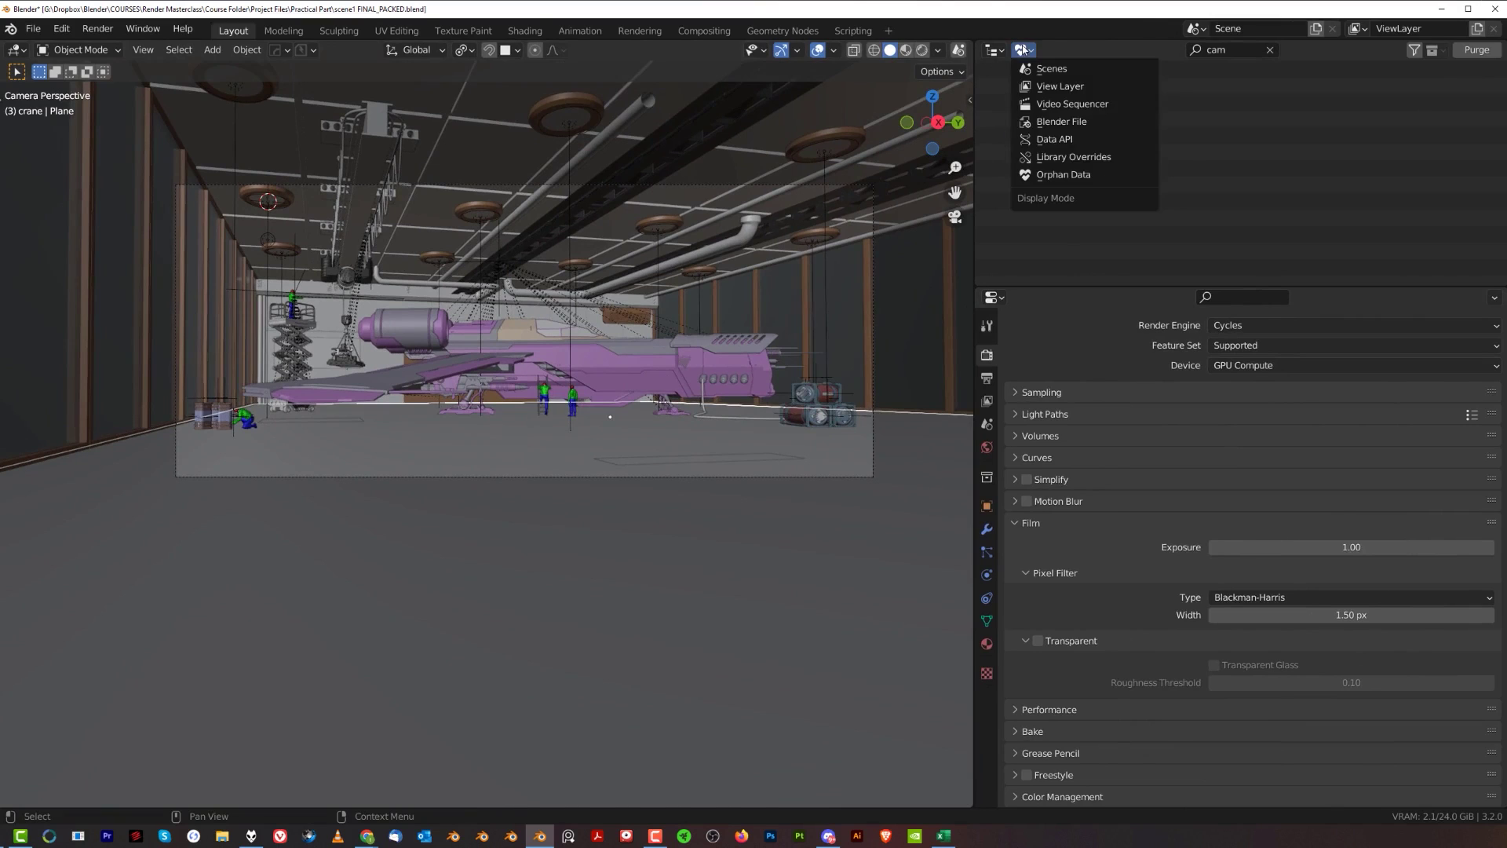
pyautogui.click(1060, 176)
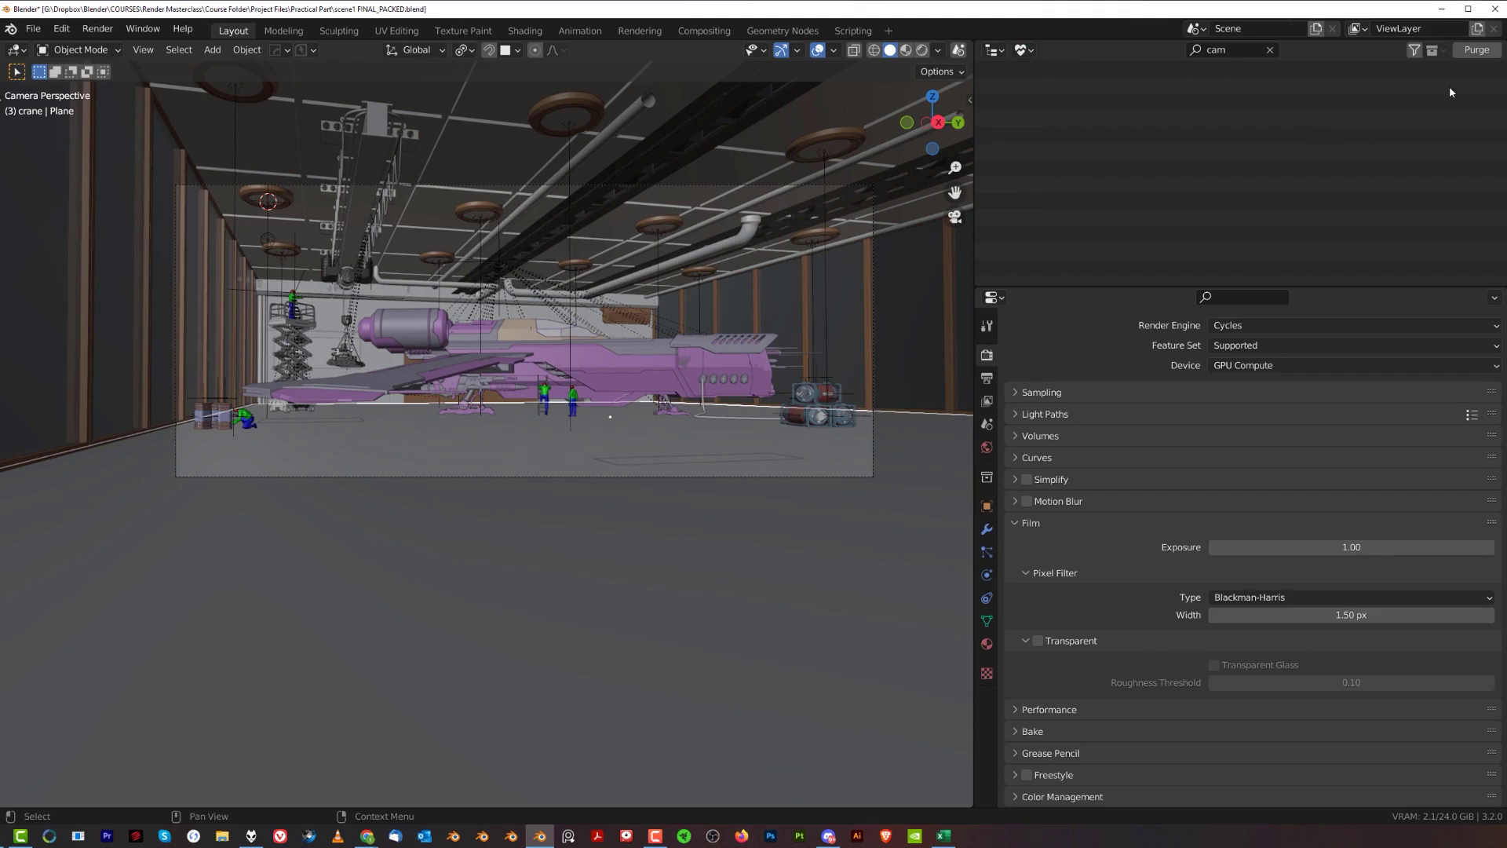
pyautogui.click(1269, 50)
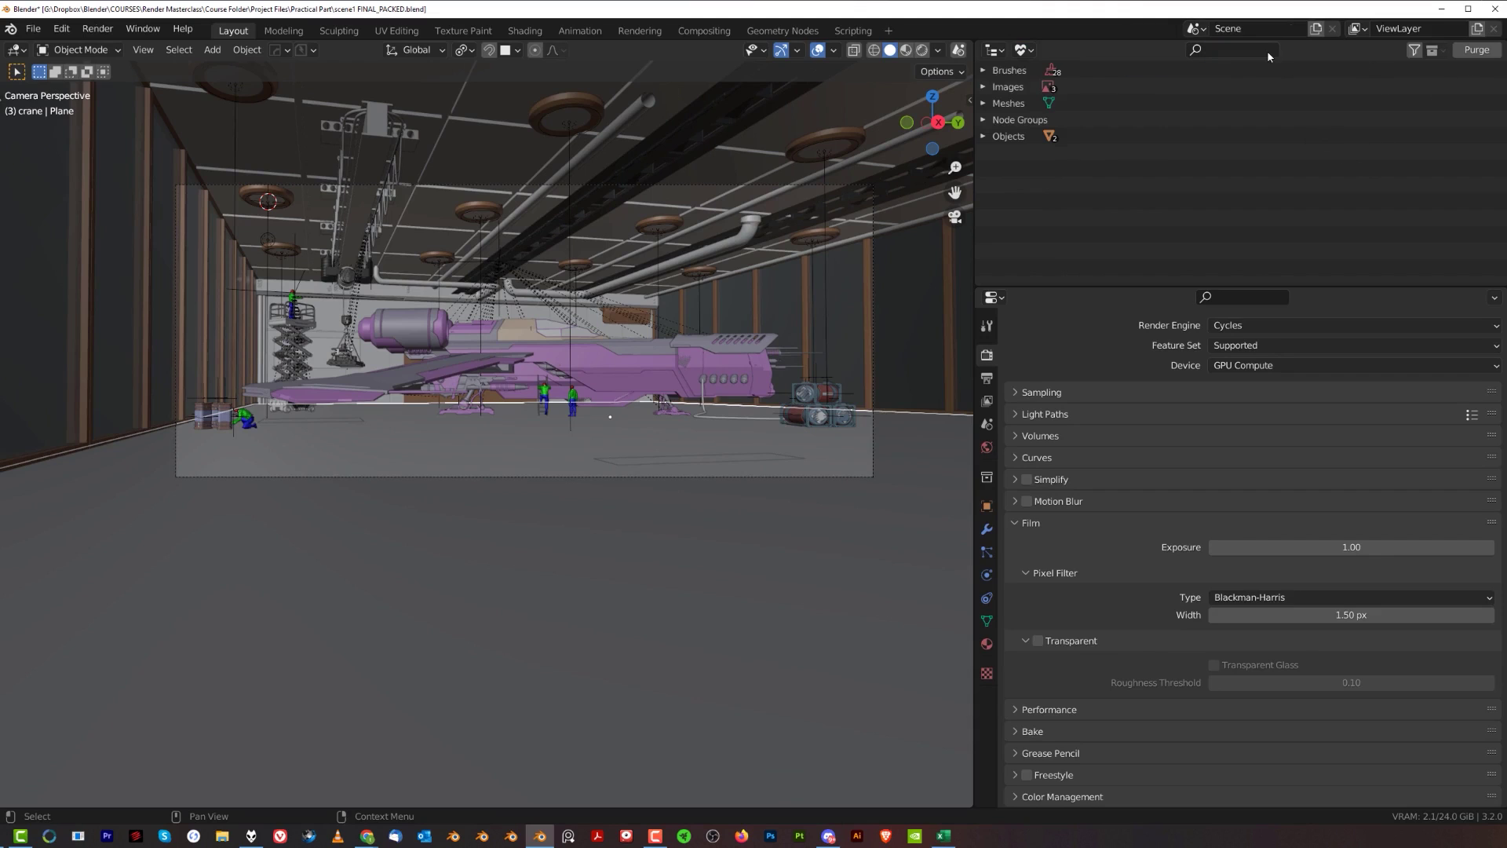
# - Purge the orphan data-blocks, including the unused image, then narrow the side panels again
pyautogui.click(1476, 49)
pyautogui.click(1476, 51)
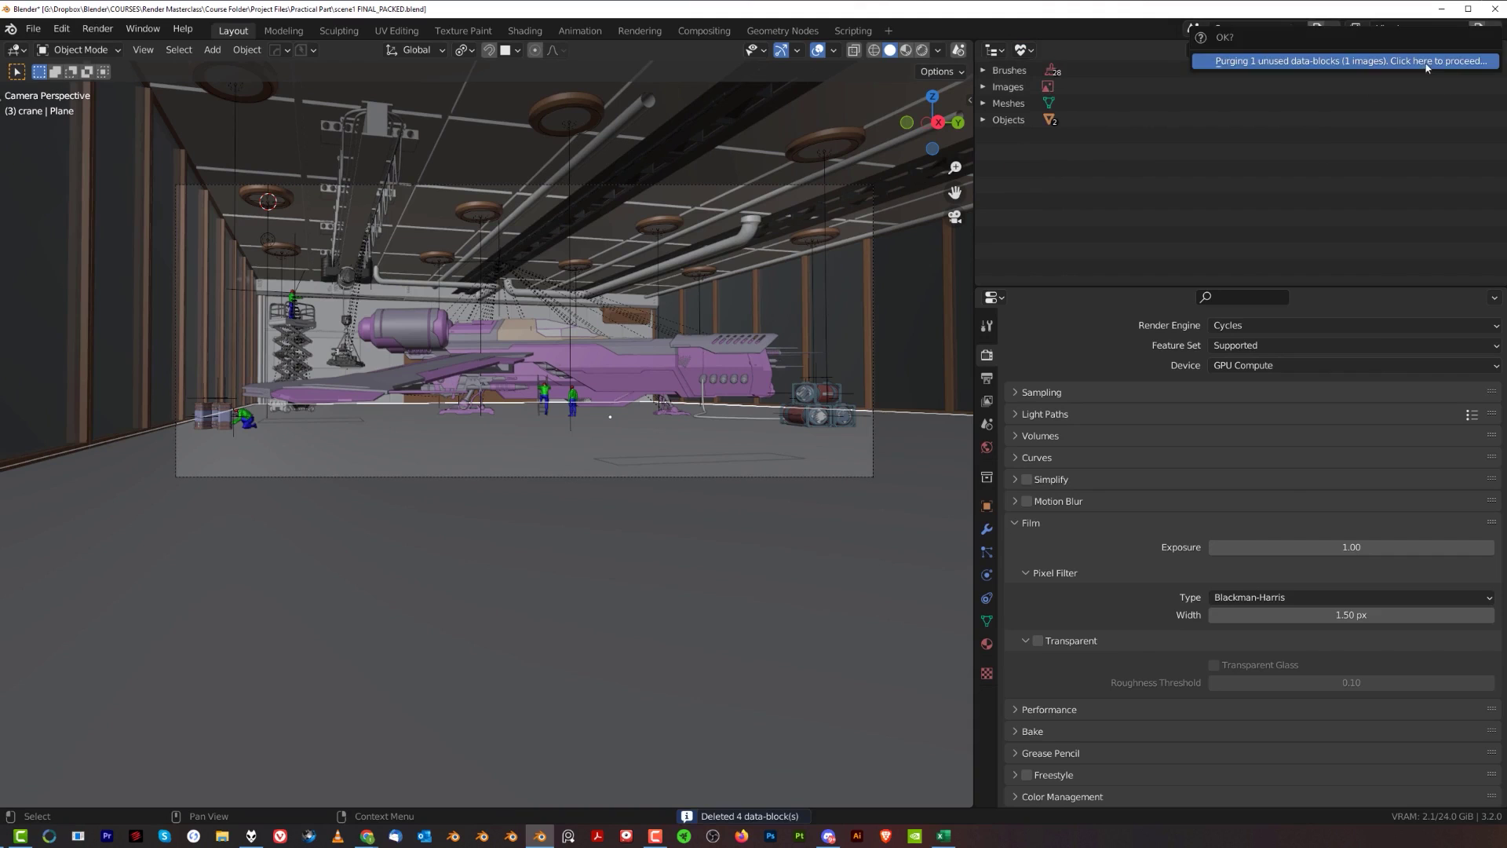
pyautogui.click(1473, 51)
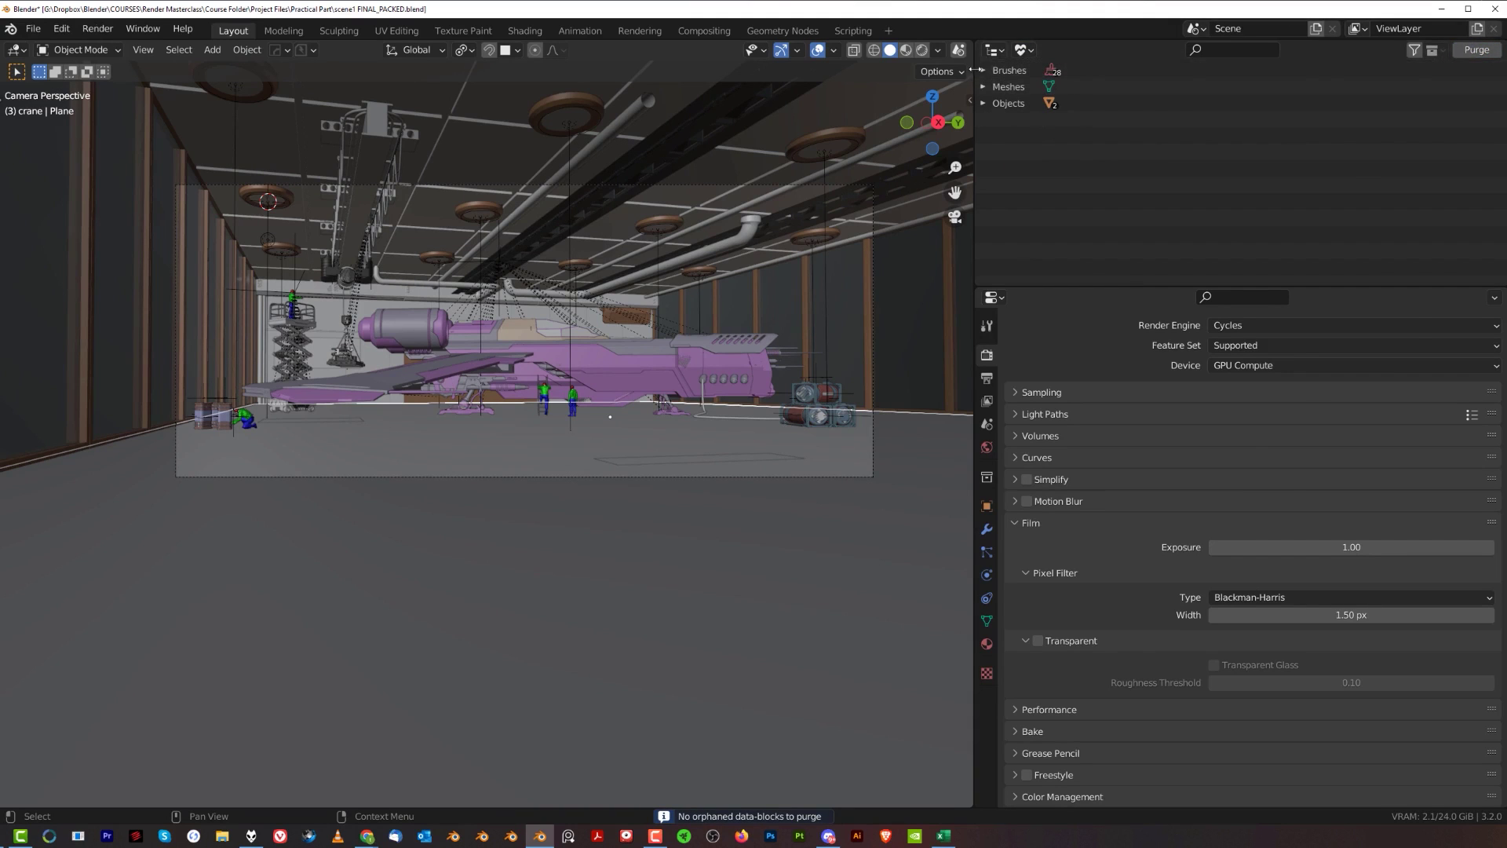
pyautogui.moveTo(974, 196); pyautogui.dragTo(1268, 196)
pyautogui.hotkey('ctrl', 's')
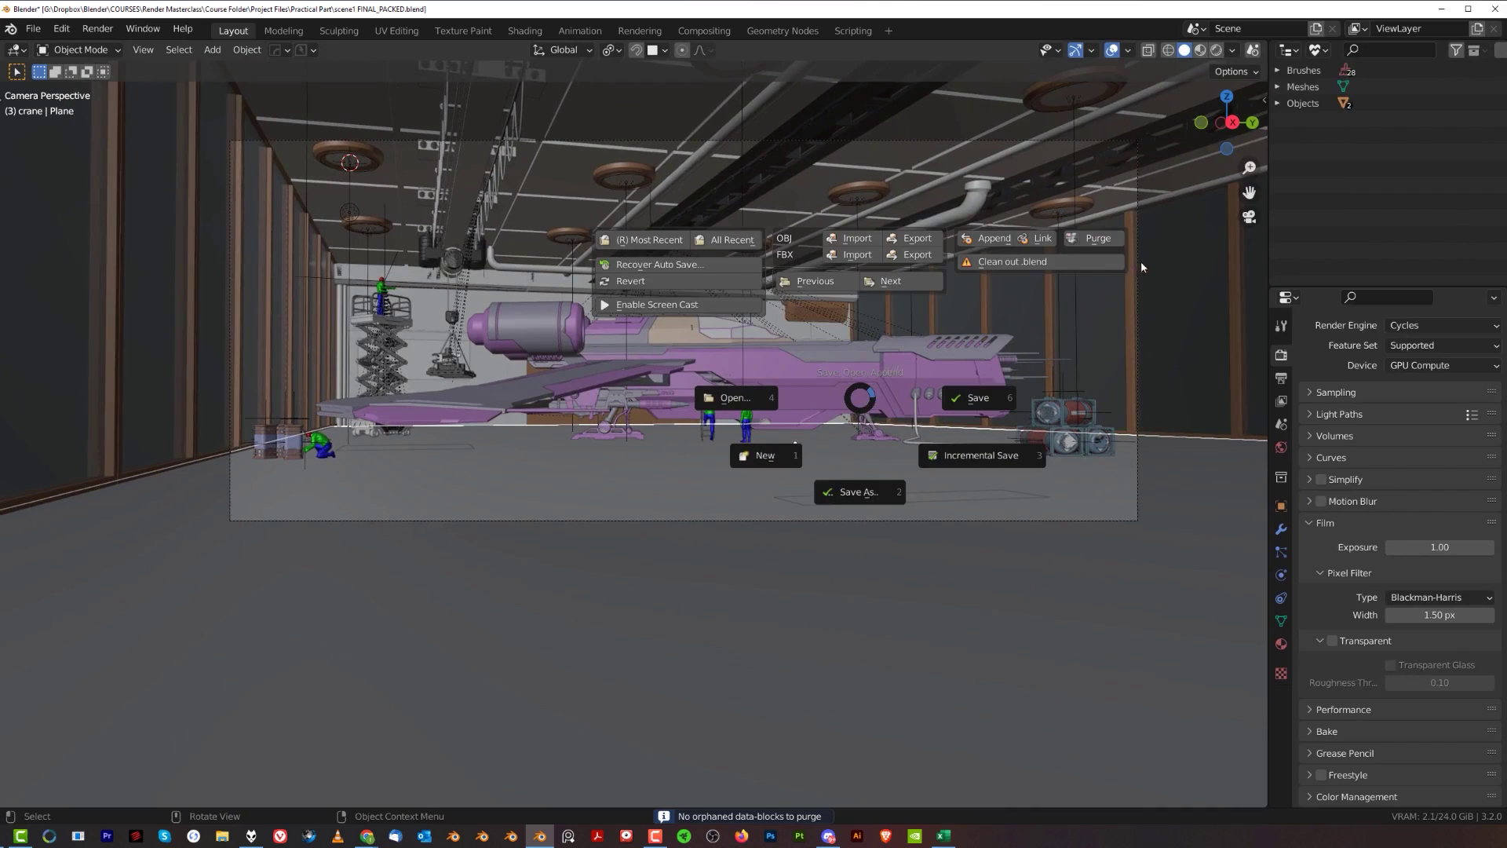
# - Alt+click Purge in the Save pie to recursively purge the remaining orphans
pyautogui.keyDown('alt'); pyautogui.click(1100, 238); pyautogui.keyUp('alt')
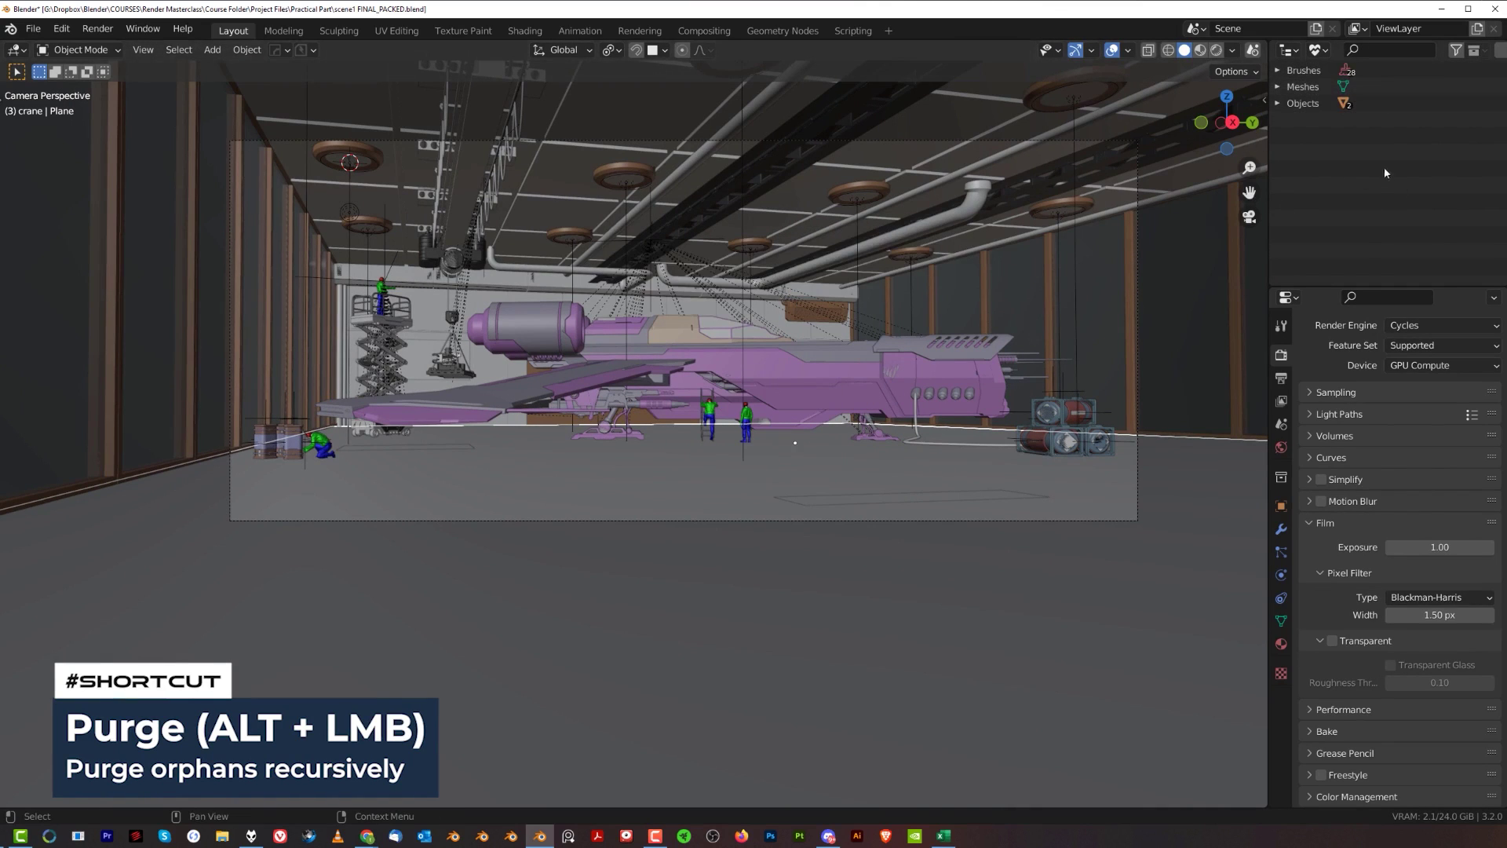
# - Return the Outliner to View Layer mode and switch the viewport to Rendered Cycles shading
pyautogui.click(1316, 50)
pyautogui.click(1332, 78)
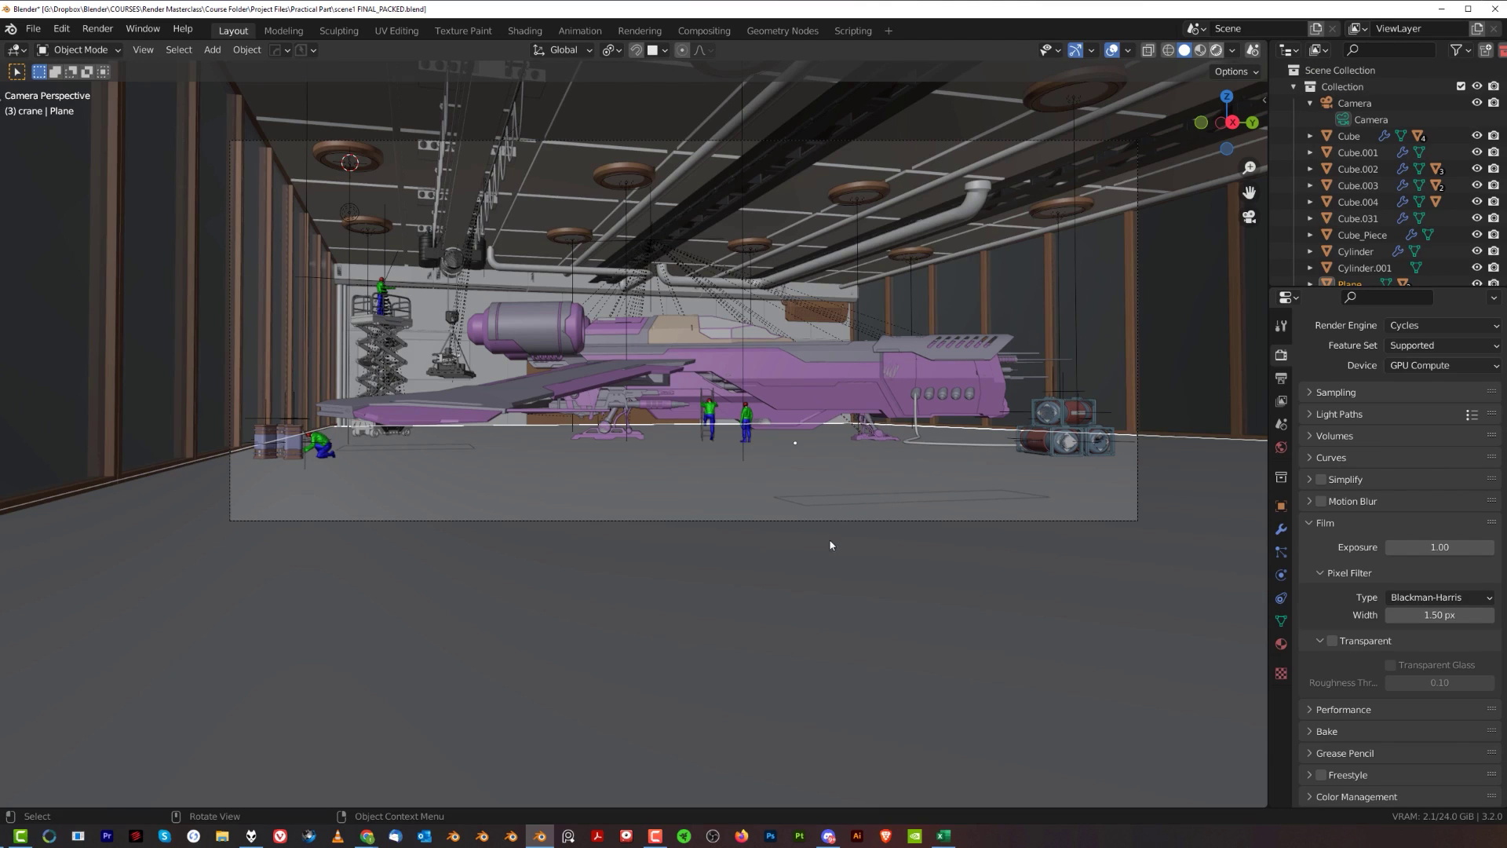
pyautogui.press('z')
pyautogui.press('6')
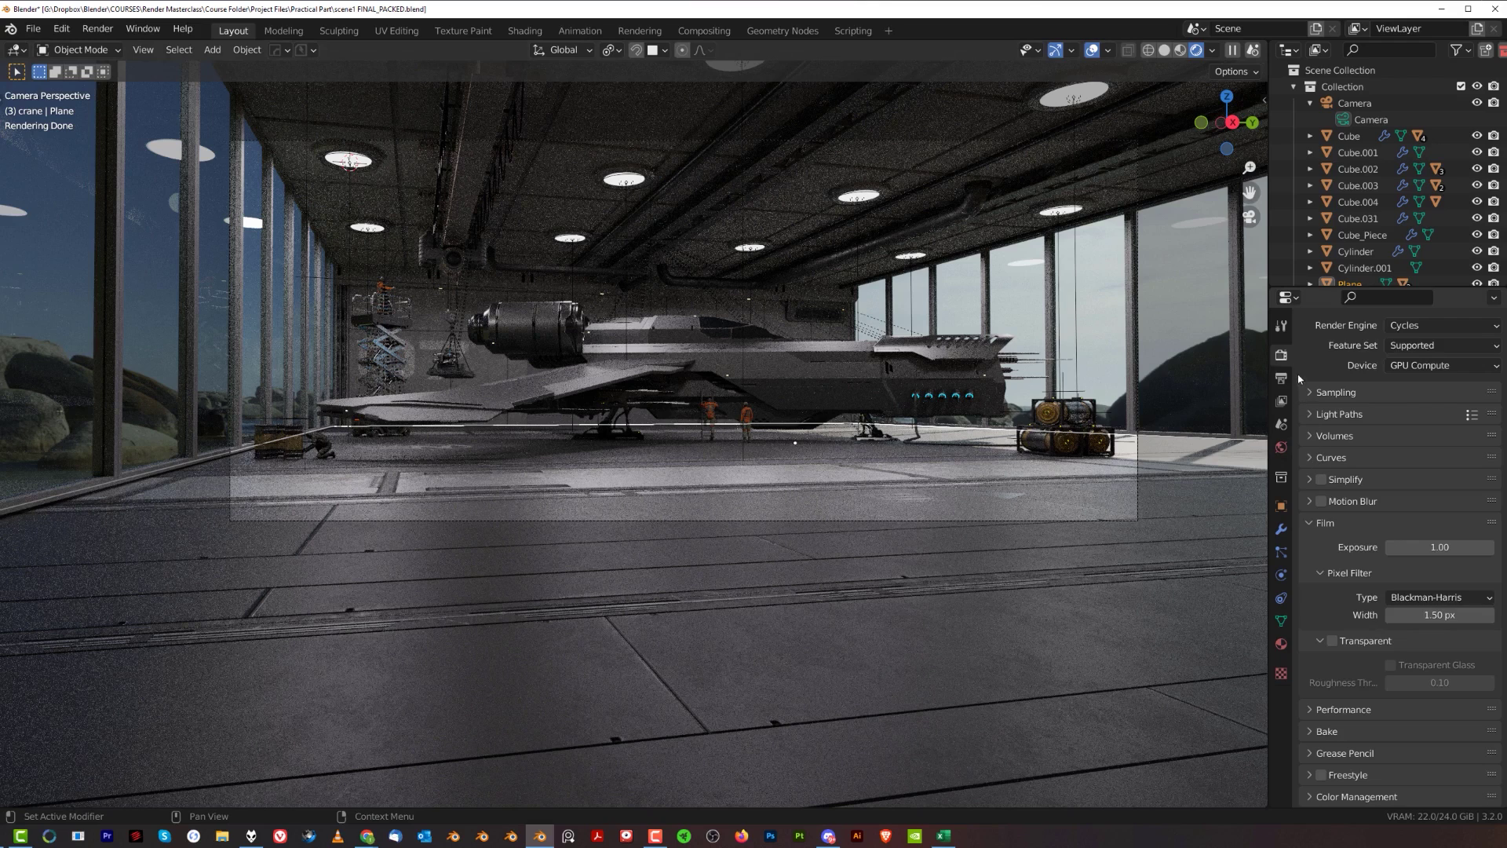
# - Collapse Film, enable Simplify, and keep viewport and render Max Subdivision at 6
pyautogui.click(1308, 524)
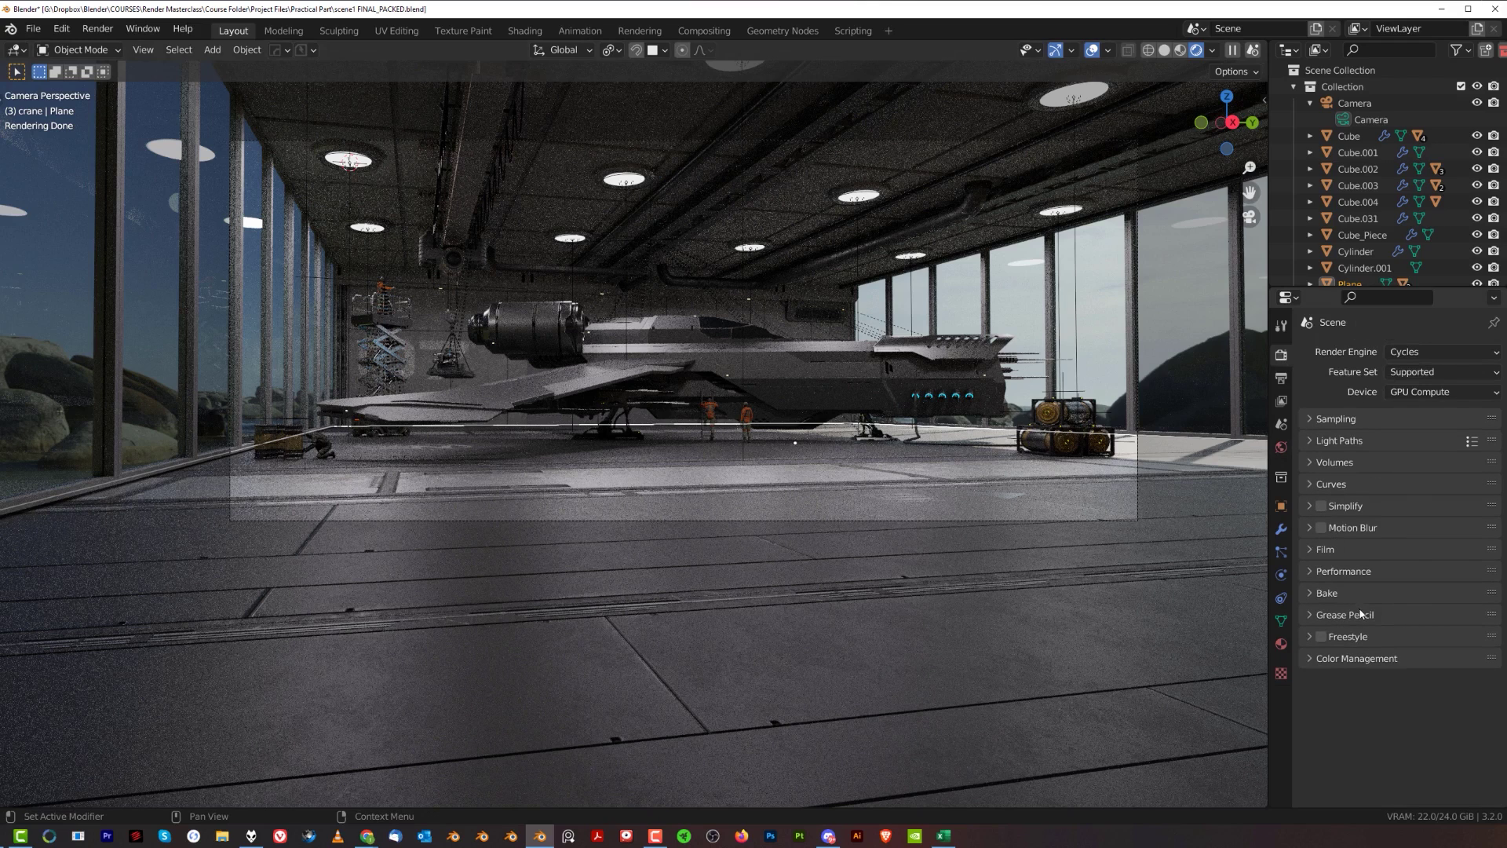
pyautogui.click(1308, 505)
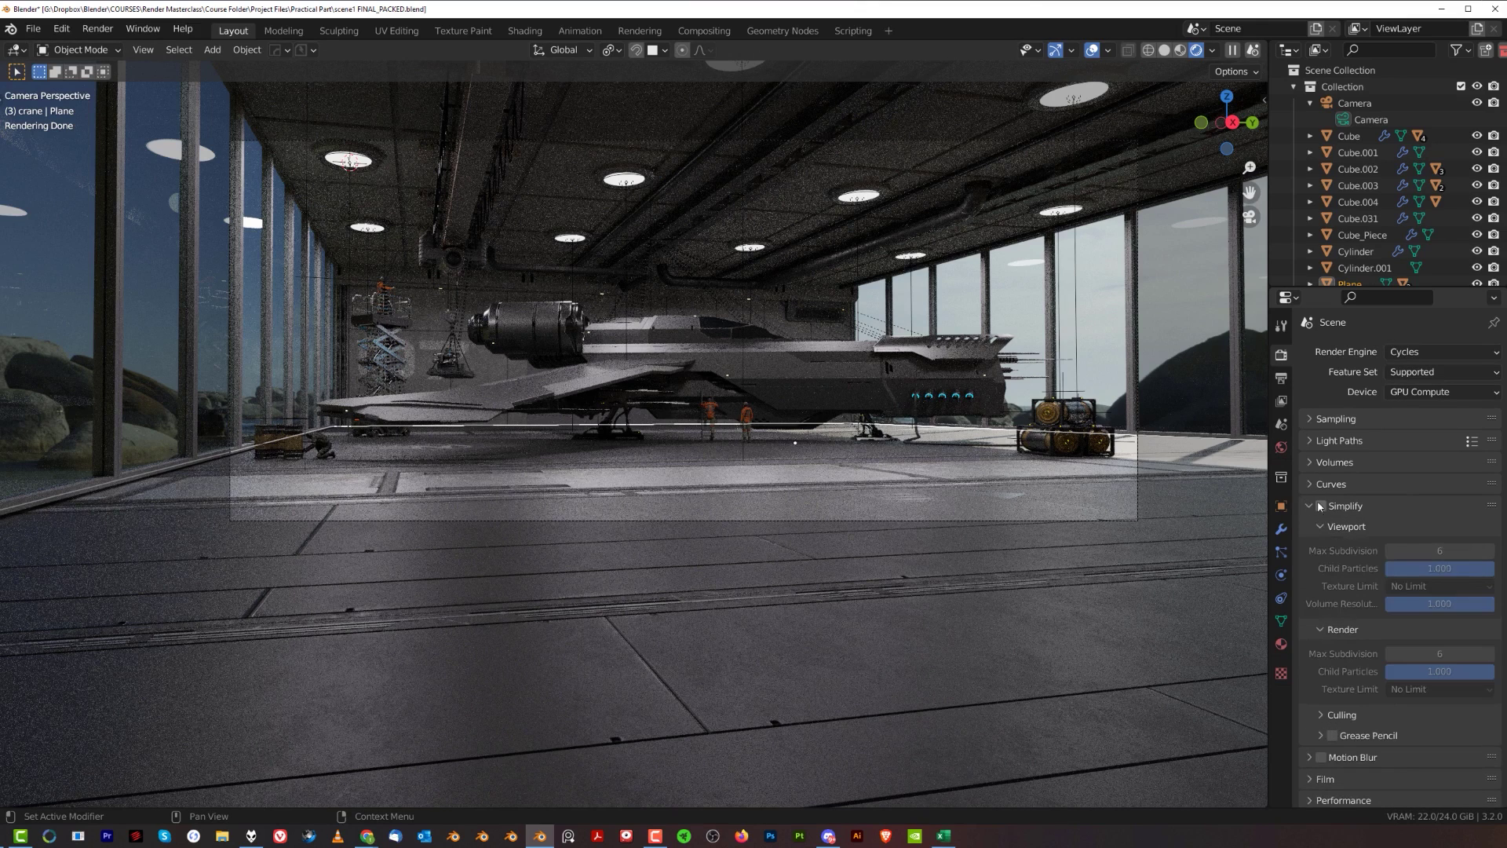
pyautogui.click(1320, 507)
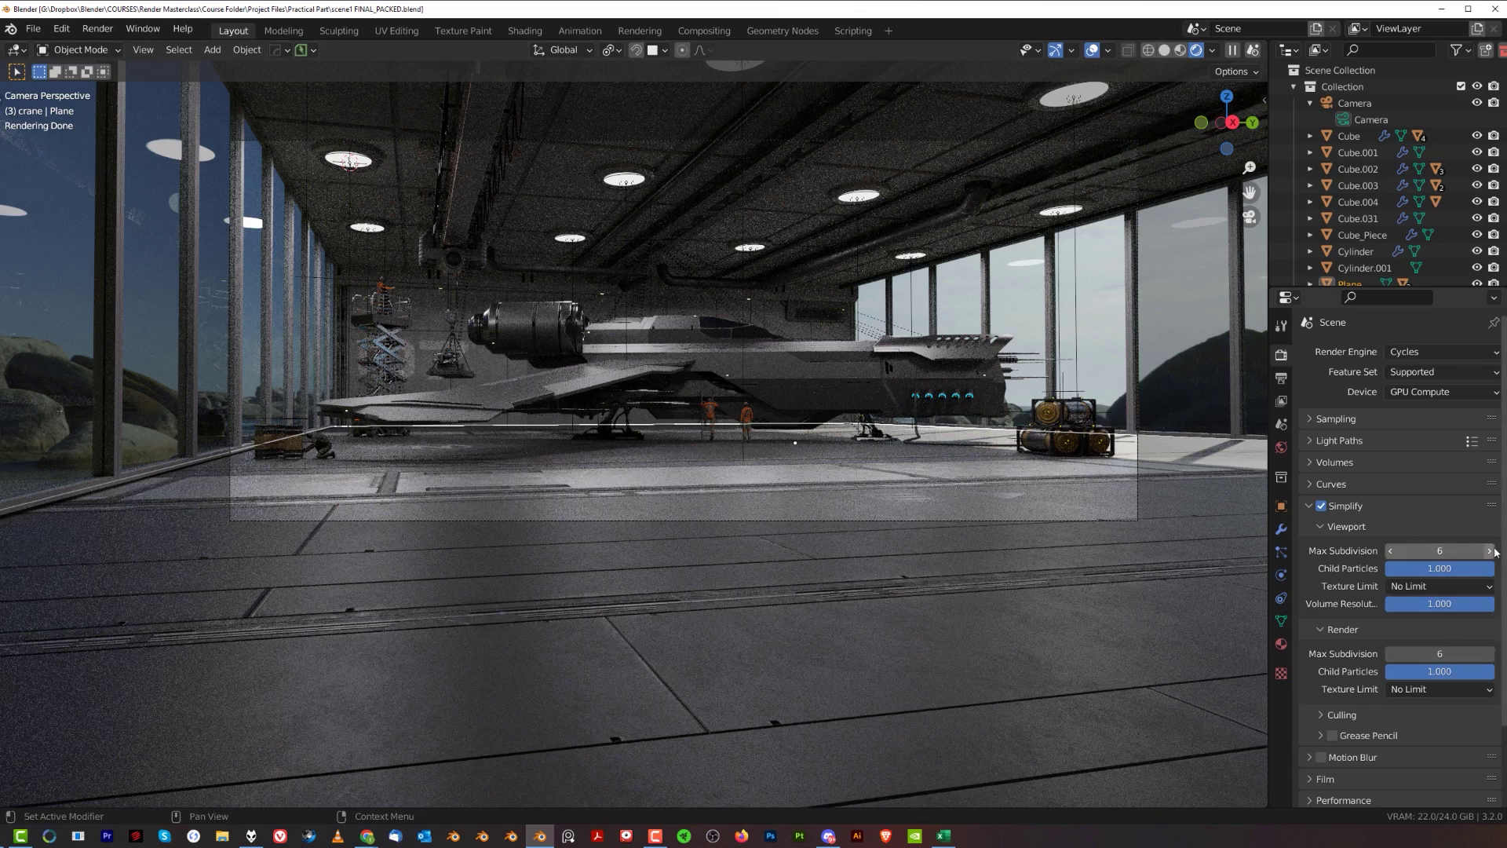
pyautogui.click(1462, 556)
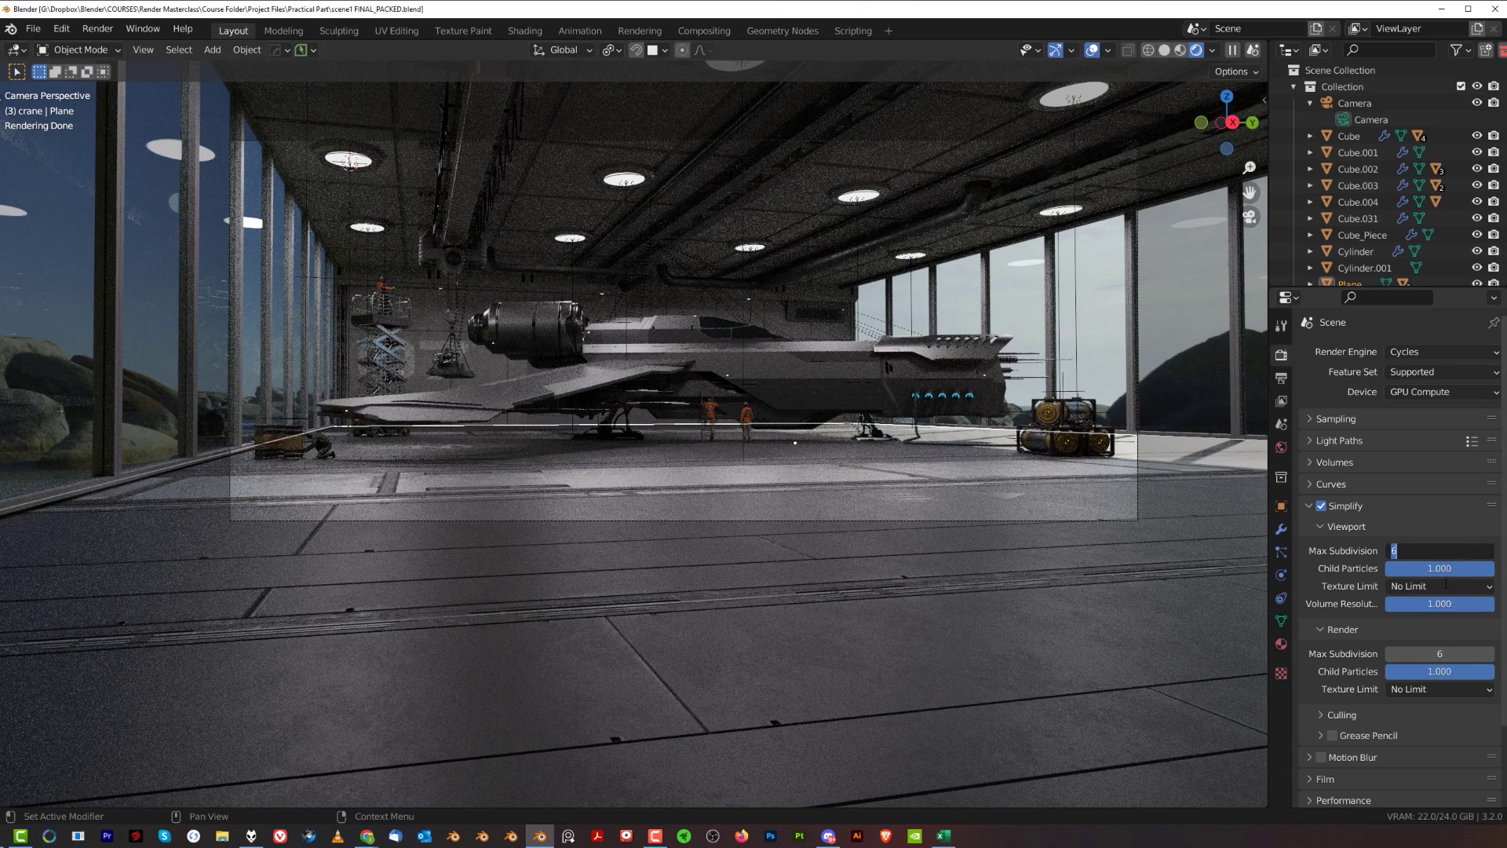
pyautogui.click(1451, 655)
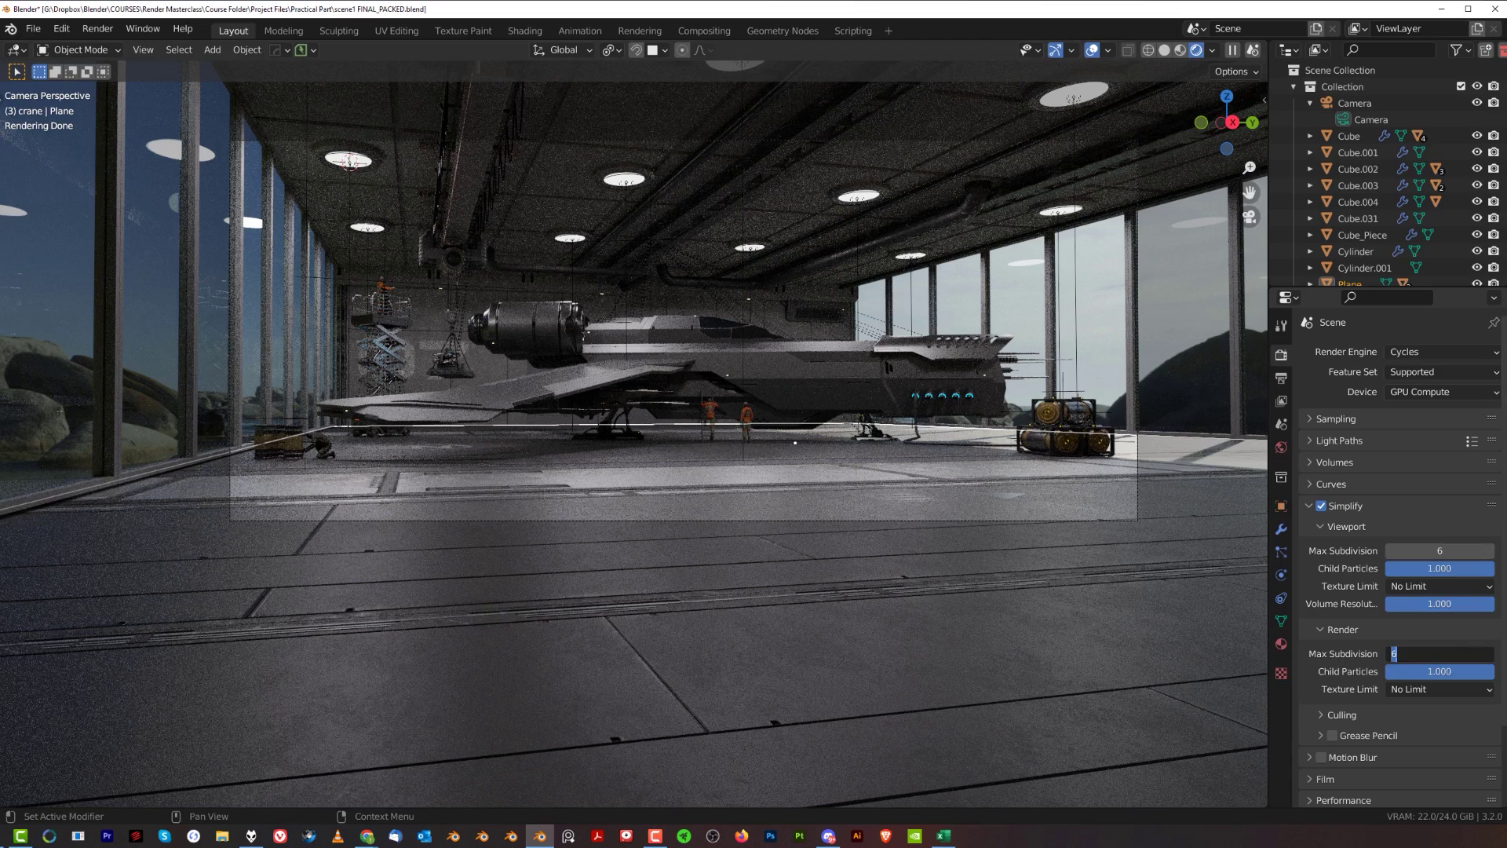
pyautogui.press('Return')
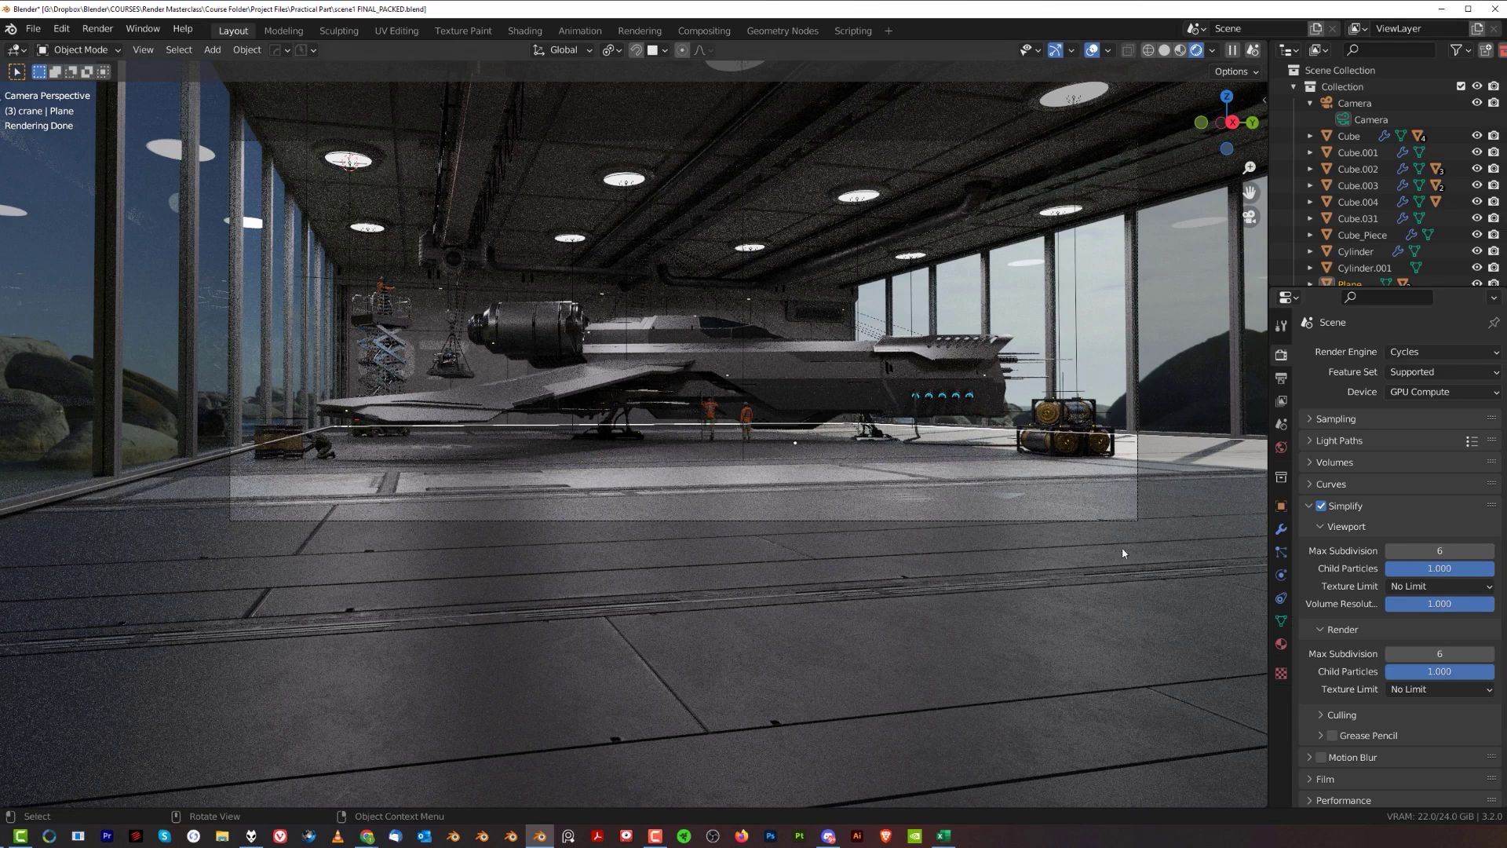
# - Set the Simplify viewport Texture Limit to 2048 and put the hangar view back in Solid shading
pyautogui.click(1452, 585)
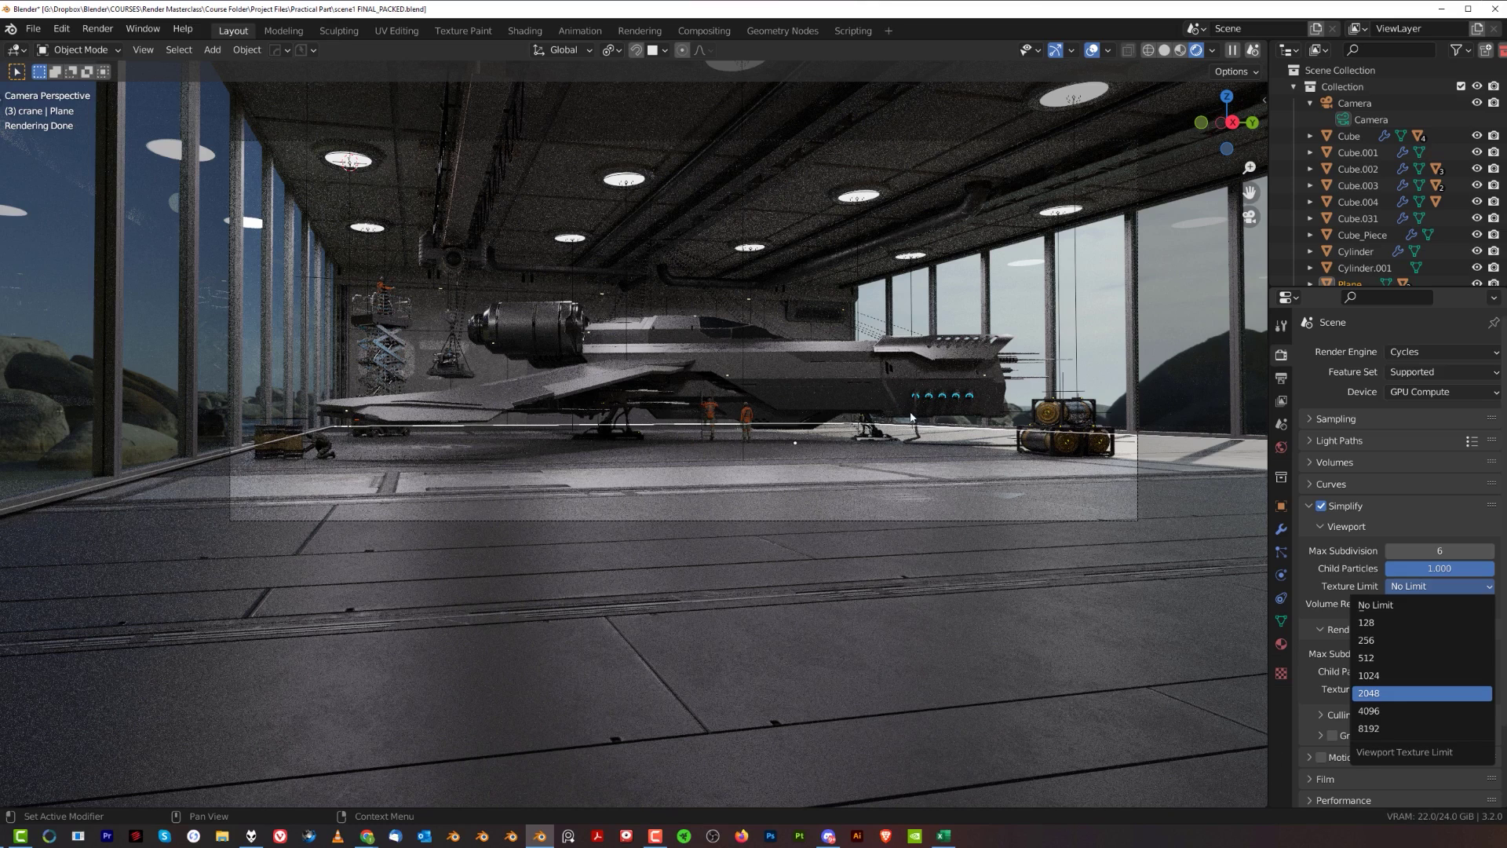
pyautogui.press('Return')
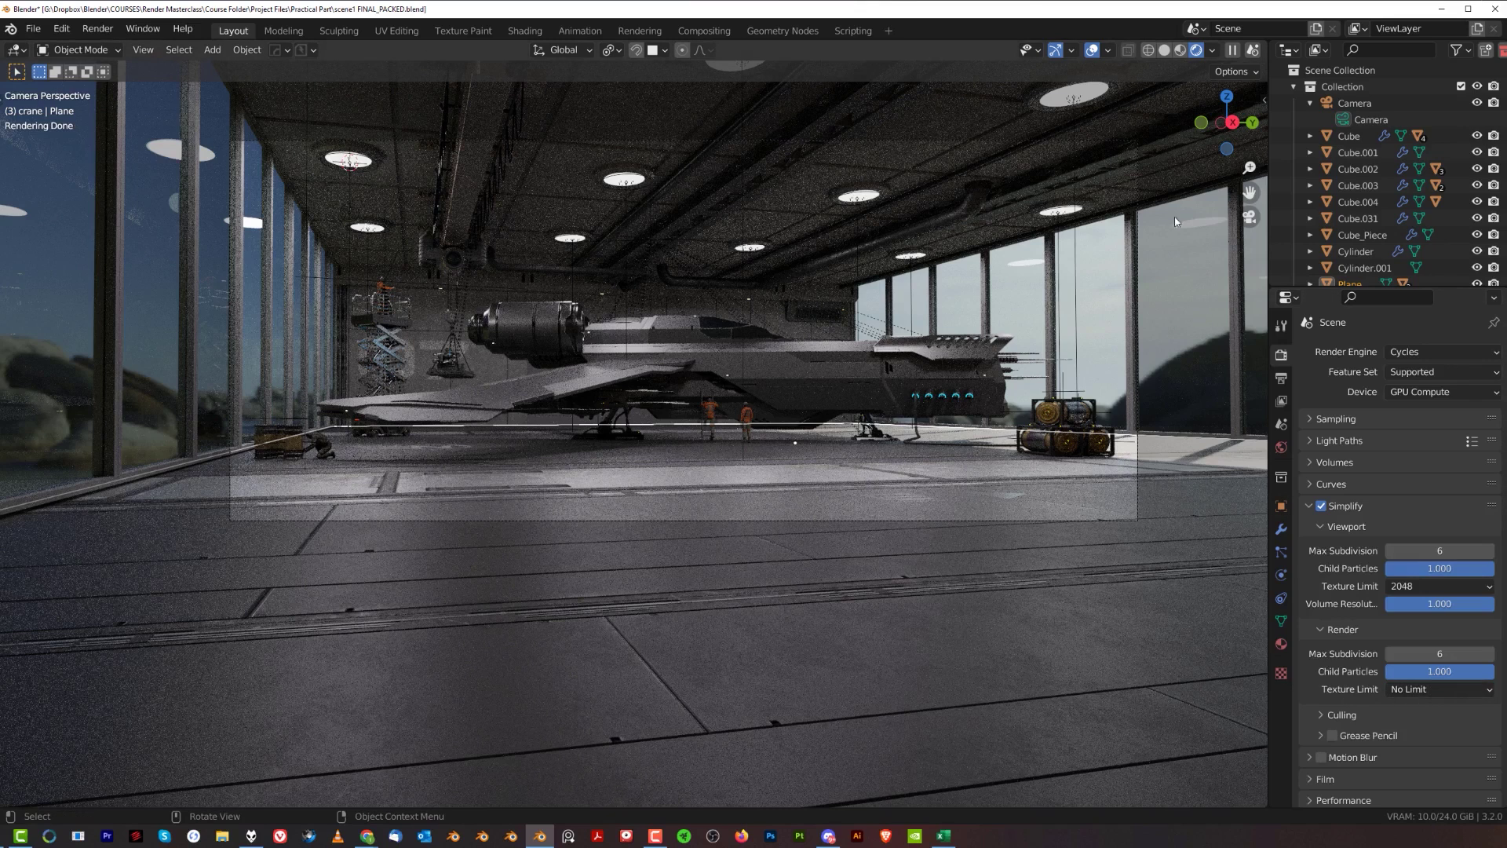
pyautogui.click(1165, 52)
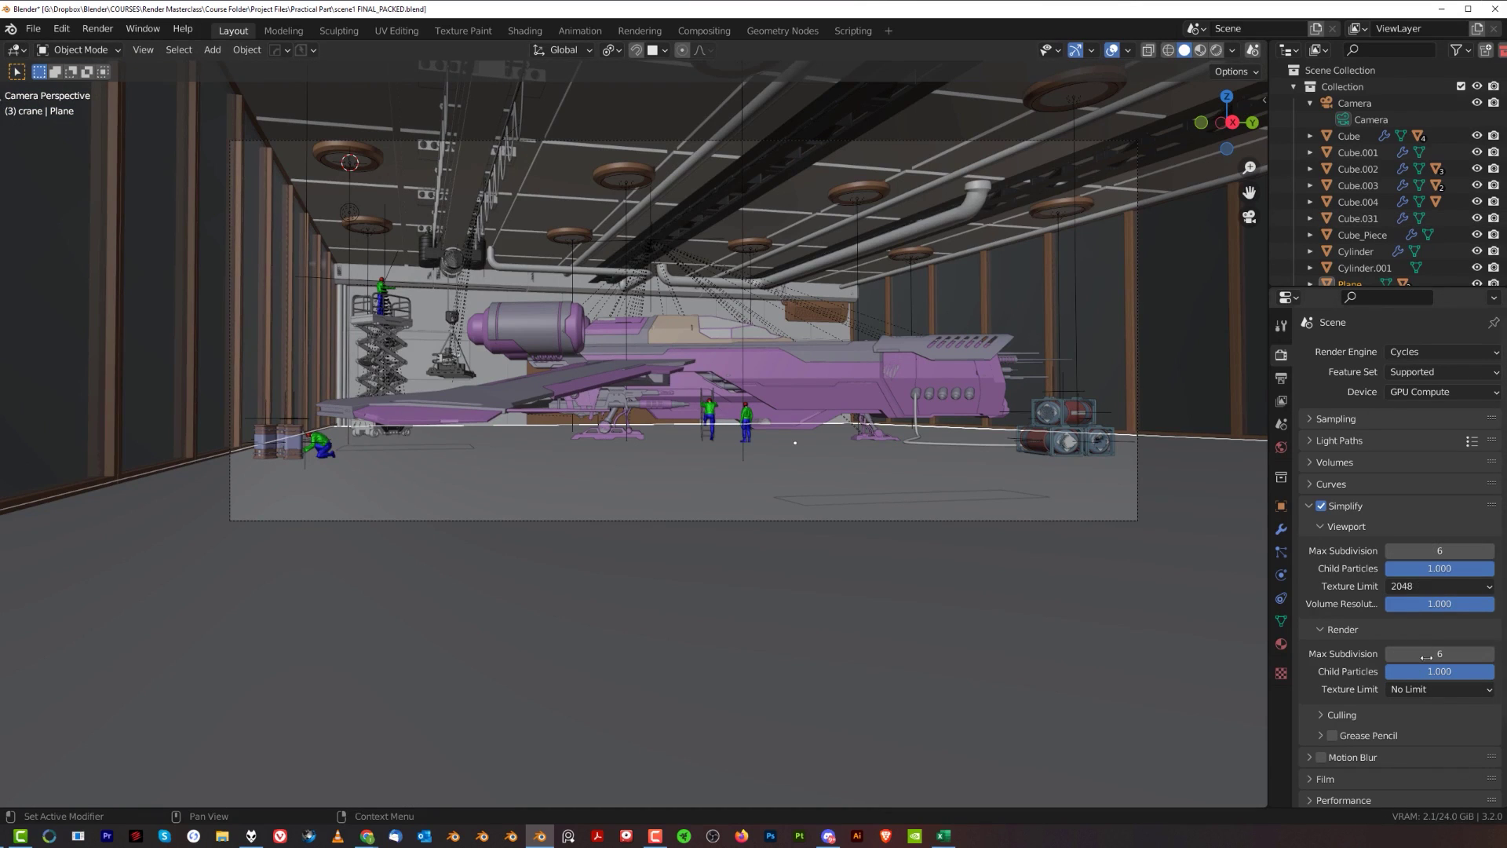
# - Set the Simplify render Texture Limit to 2048, then glance at UV Editing and return to Layout
pyautogui.click(1439, 692)
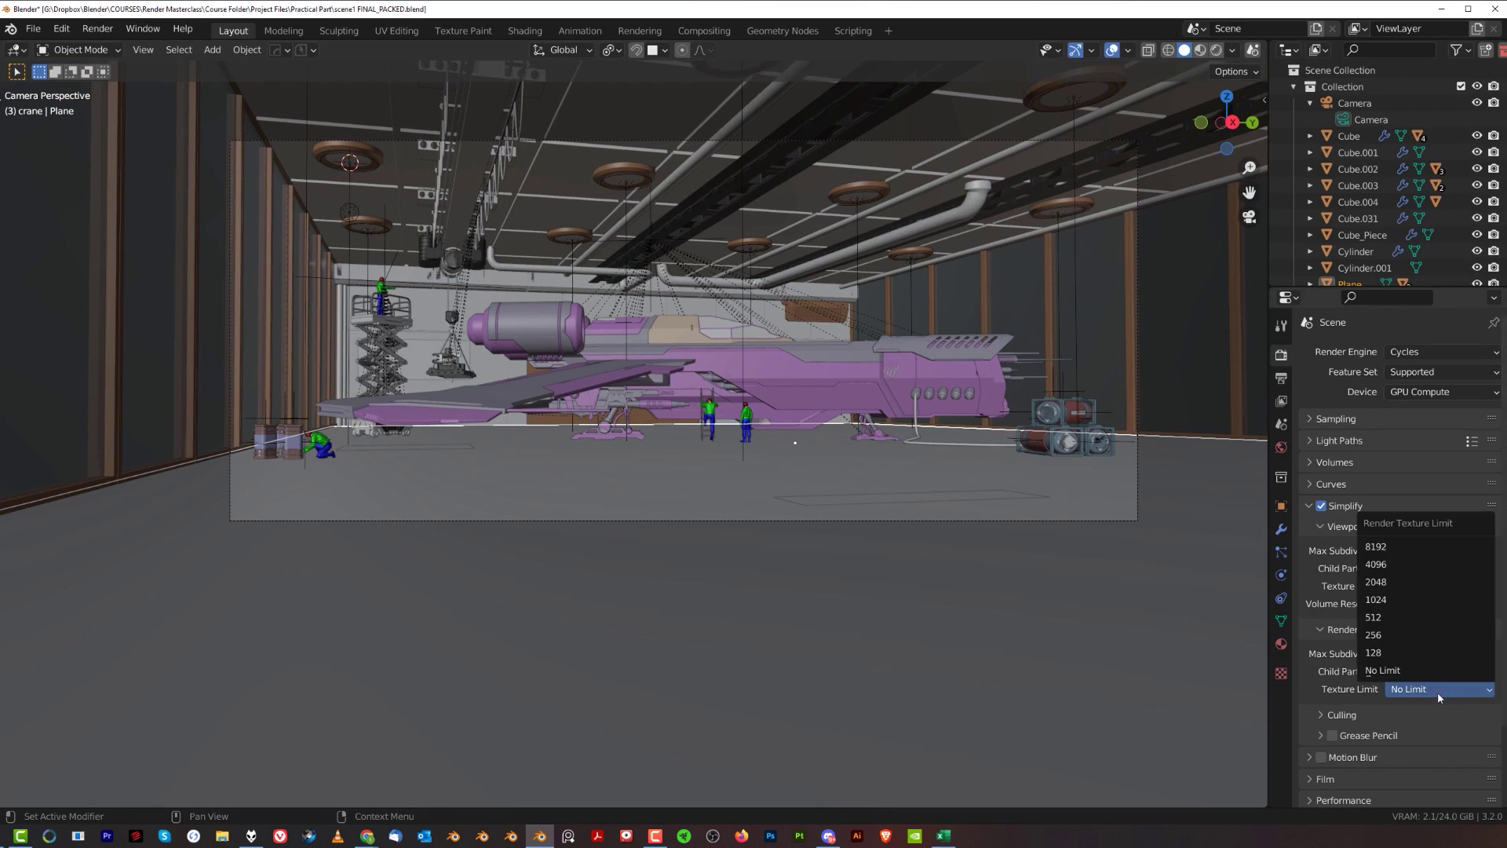
pyautogui.click(1416, 583)
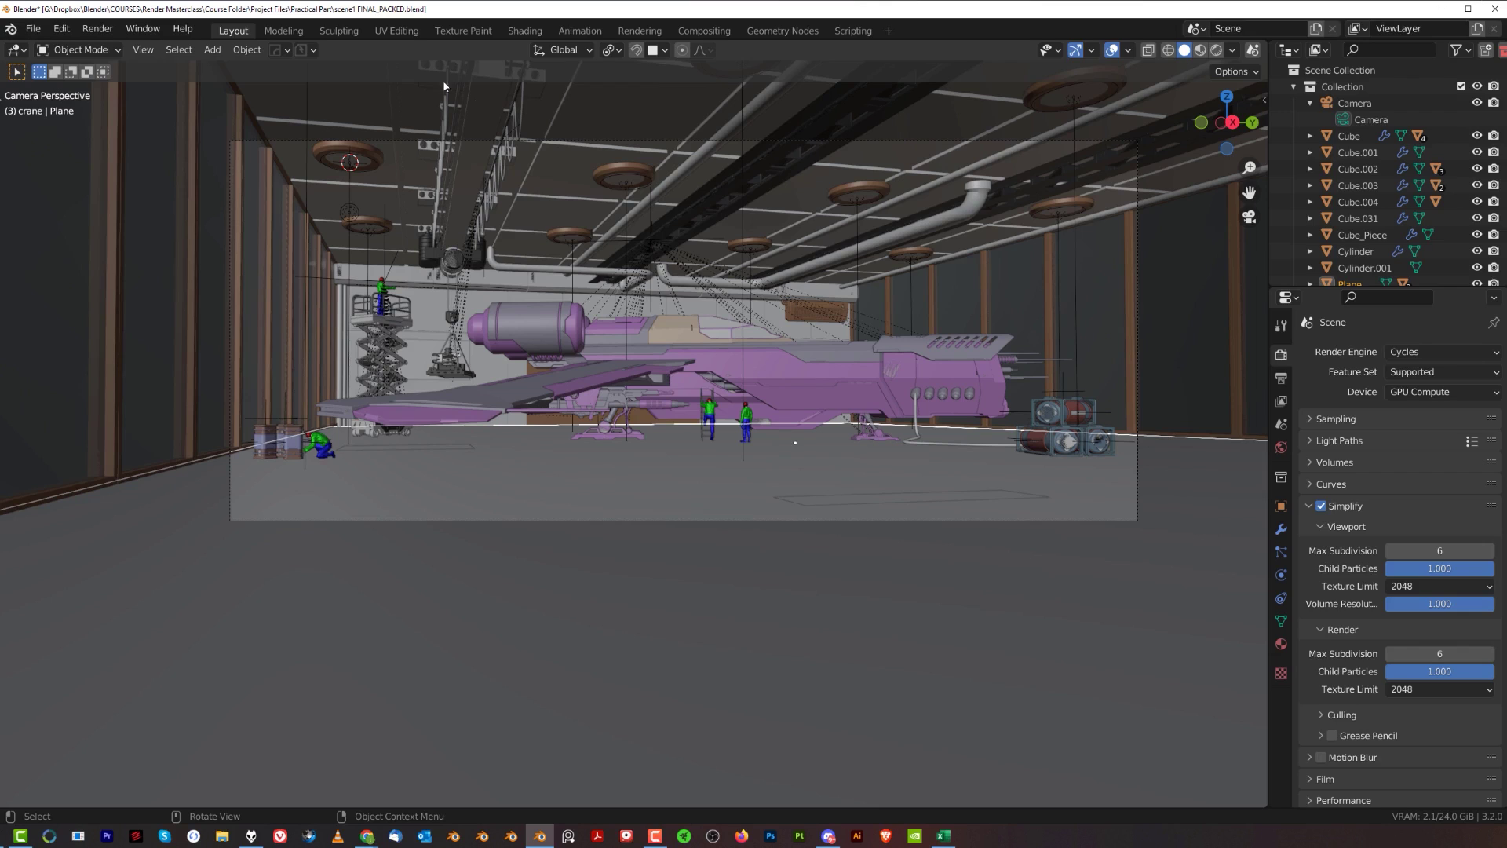
pyautogui.click(403, 33)
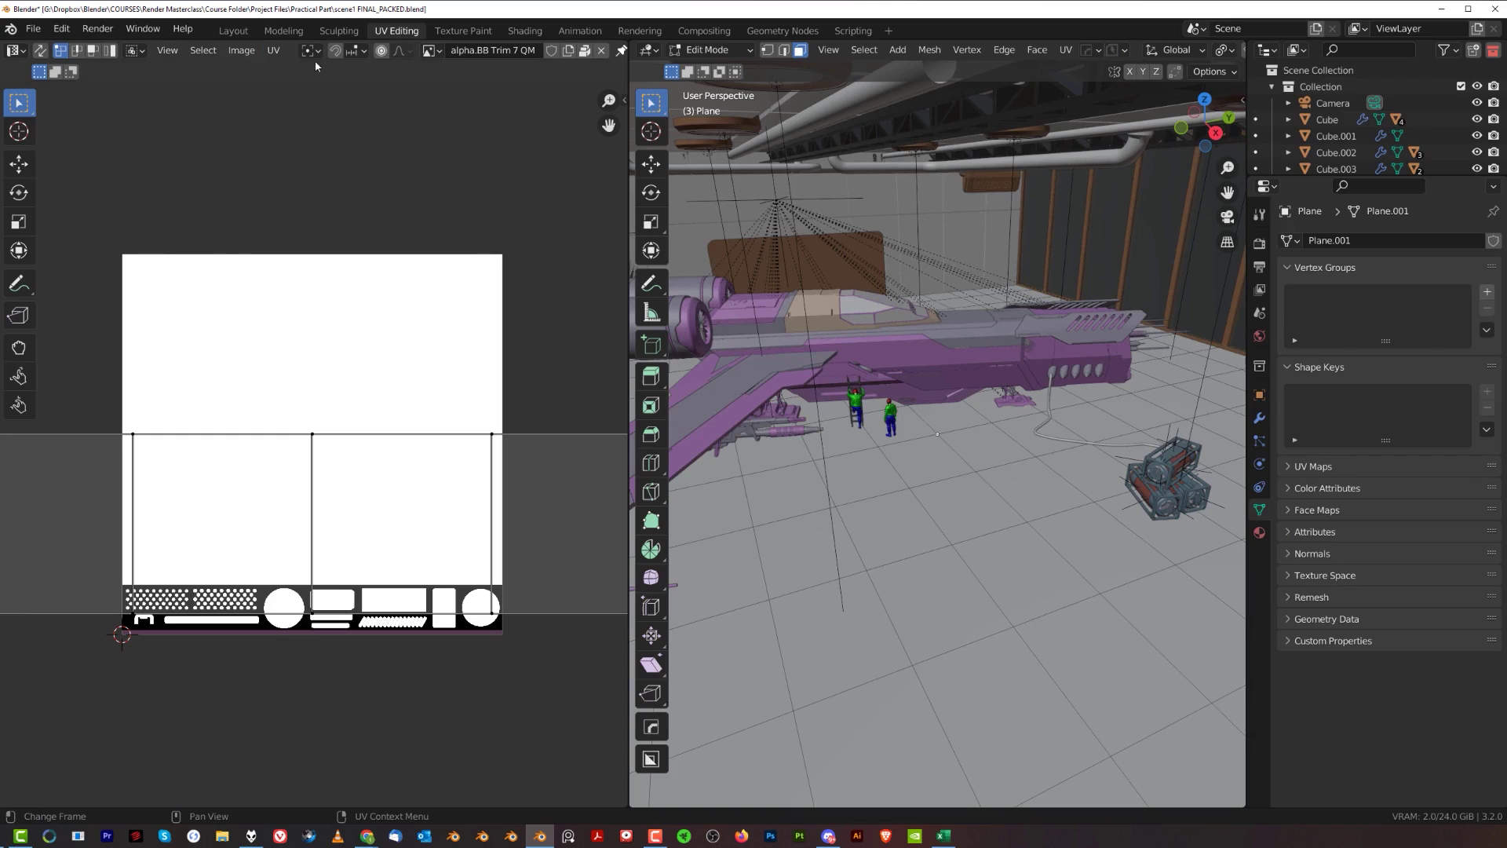
pyautogui.click(236, 32)
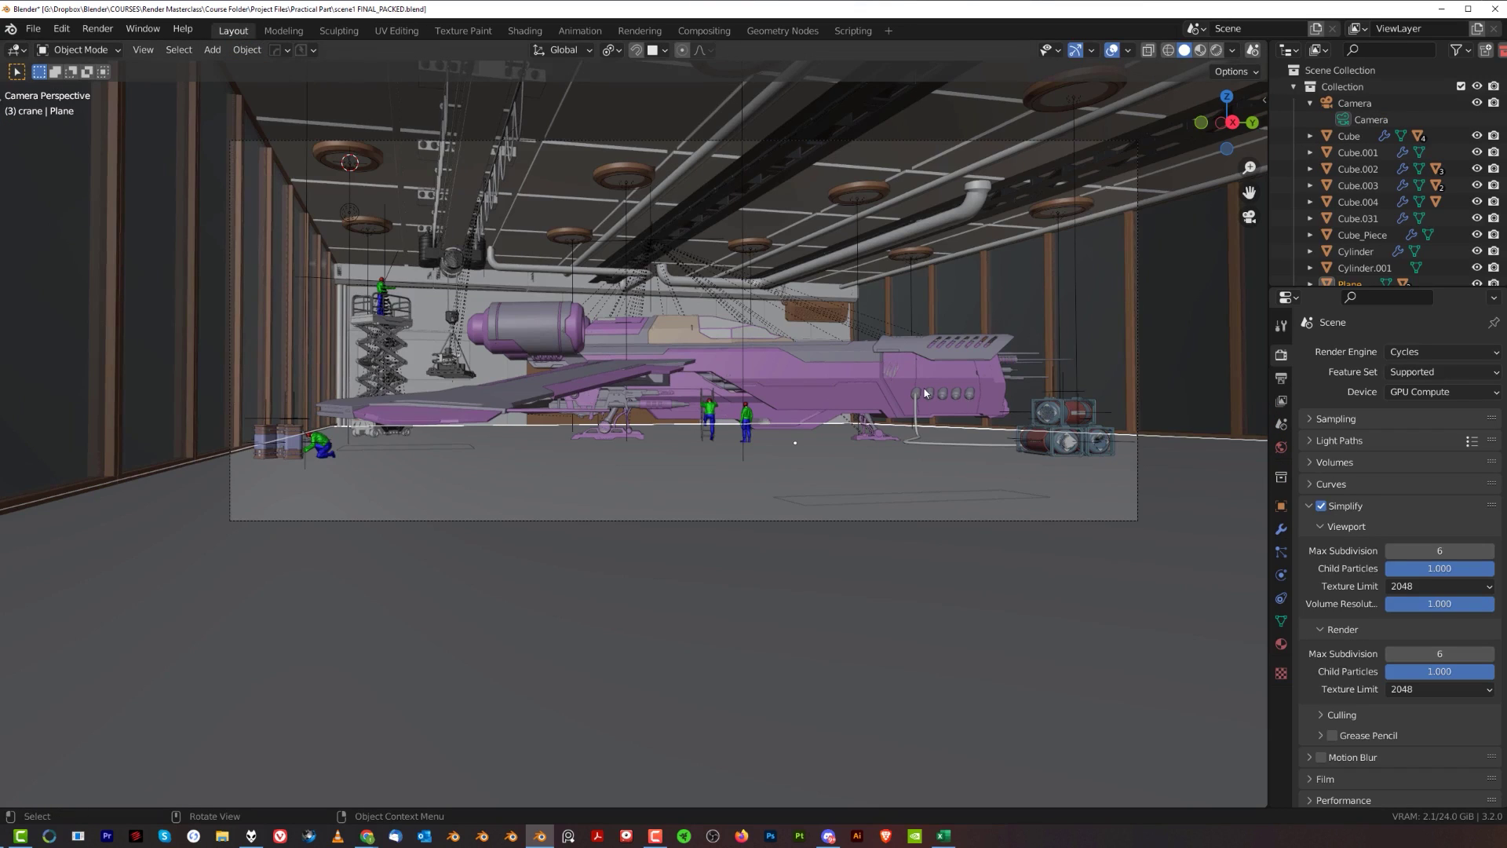